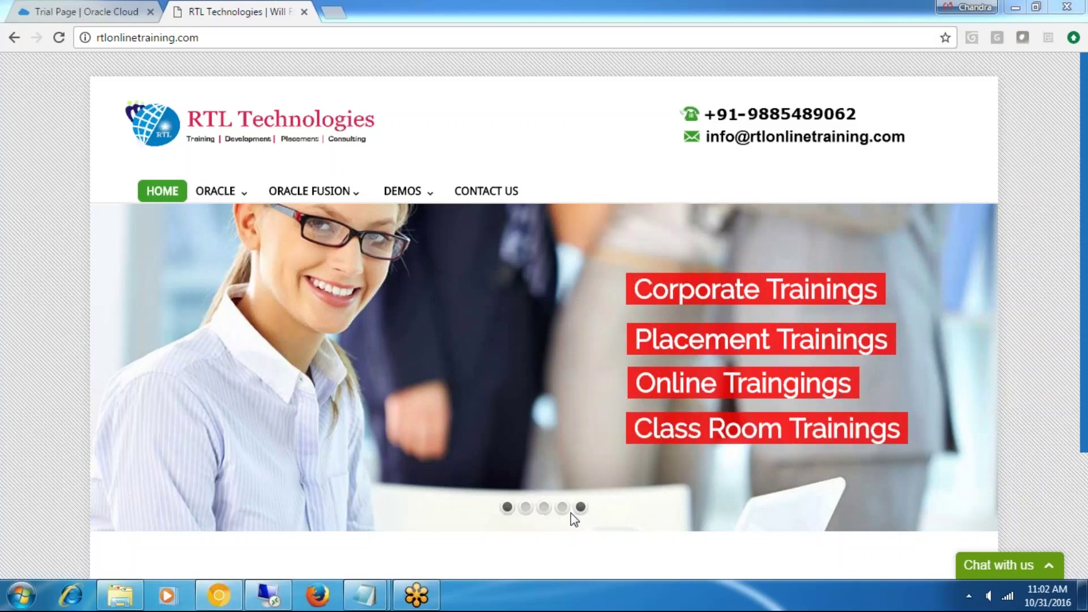
- Leave the training site and bring up the remote session showing the Oracle Applications Welcome page
{"action": "left_click", "coordinate": [562, 508]}
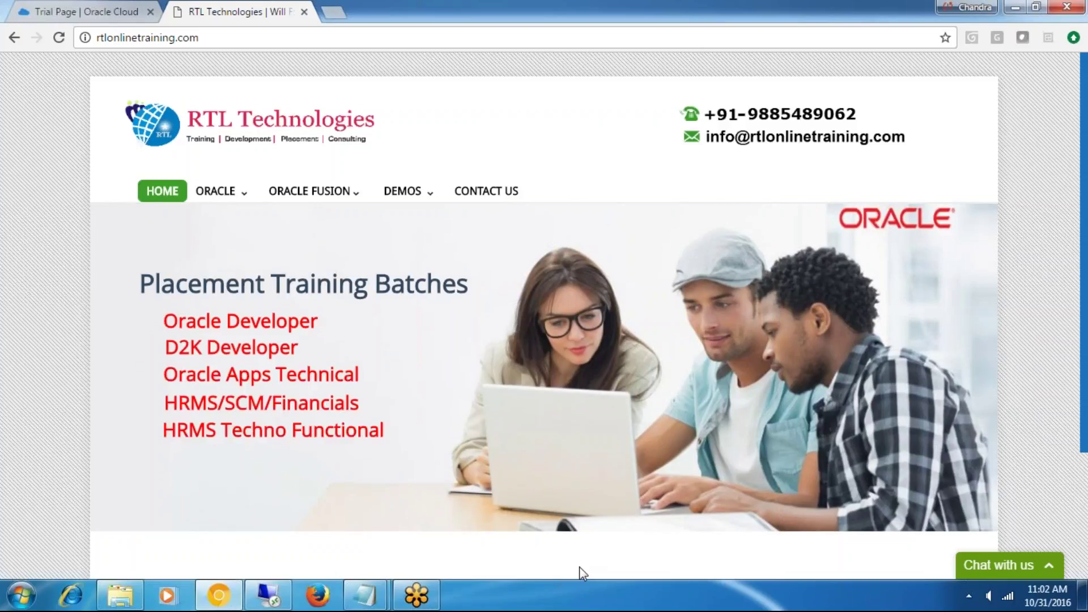
{"action": "left_click", "coordinate": [267, 596]}
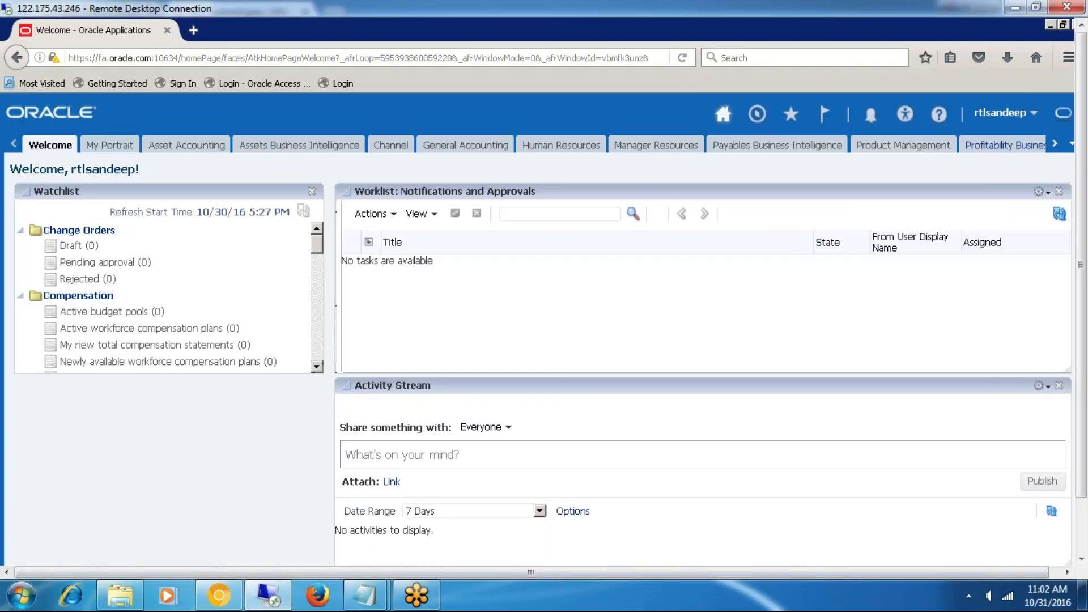
- Go to Setup and Maintenance from the Settings and Actions user menu
{"action": "left_click", "coordinate": [1034, 115]}
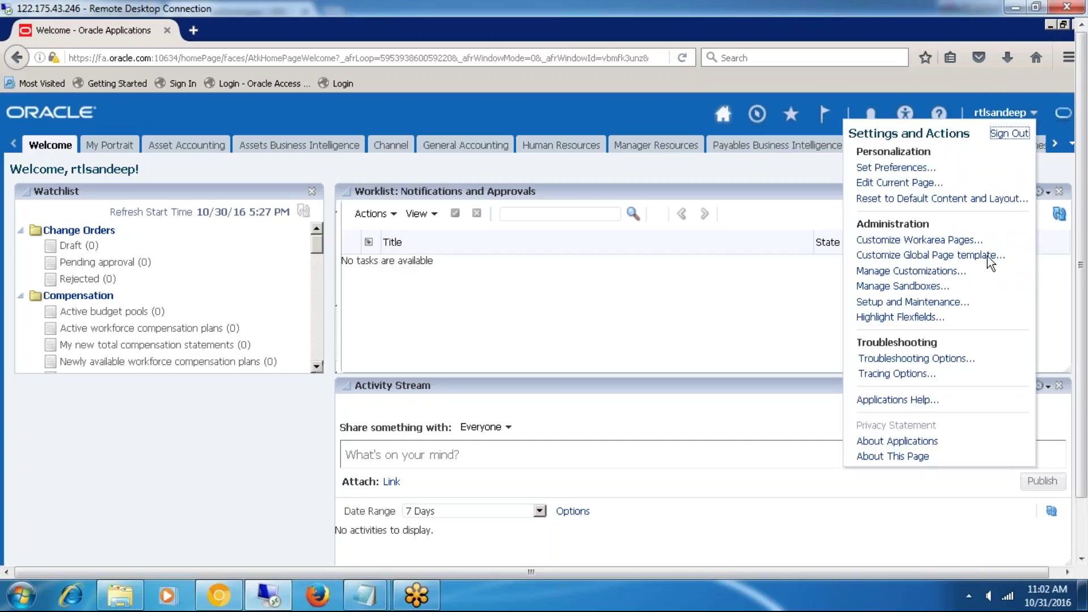
{"action": "left_click", "coordinate": [912, 301]}
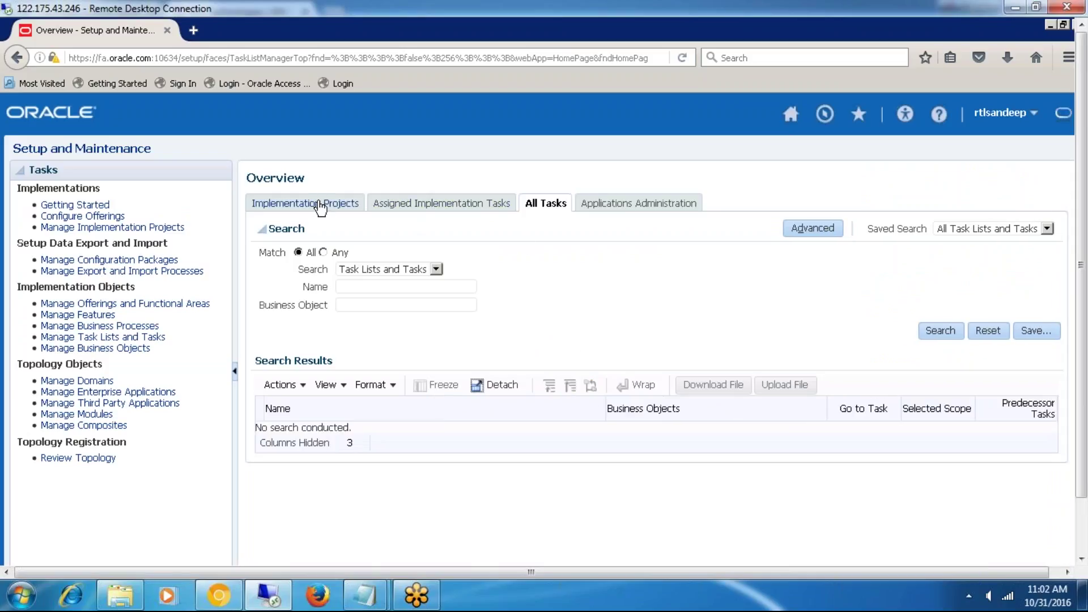
- Open the 'more retail project' implementation project and filter its tasks for 'manage locations'
{"action": "left_click", "coordinate": [315, 204]}
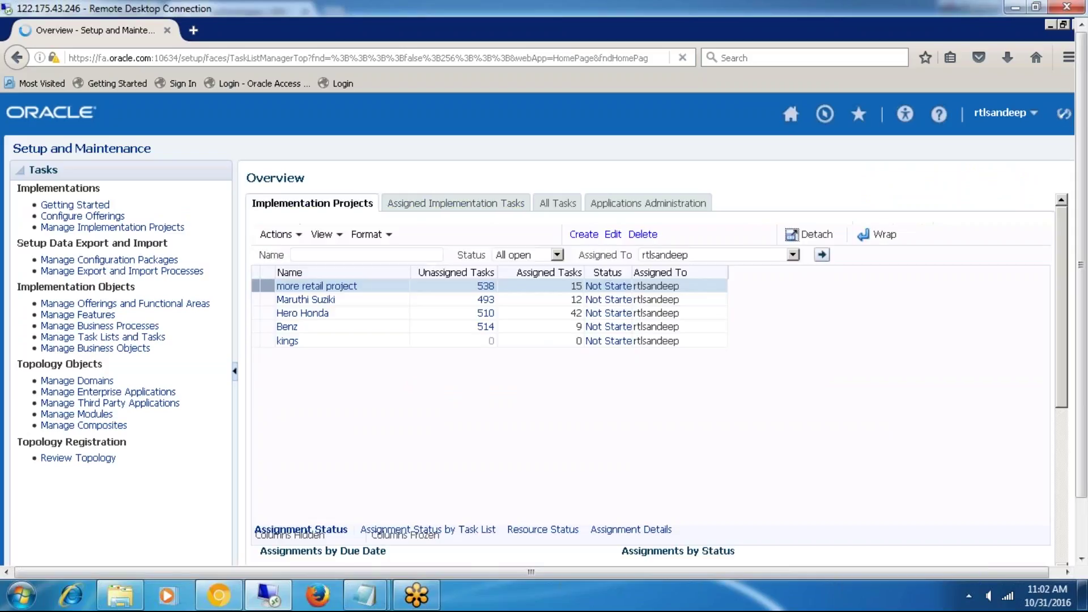
{"action": "left_click", "coordinate": [339, 286]}
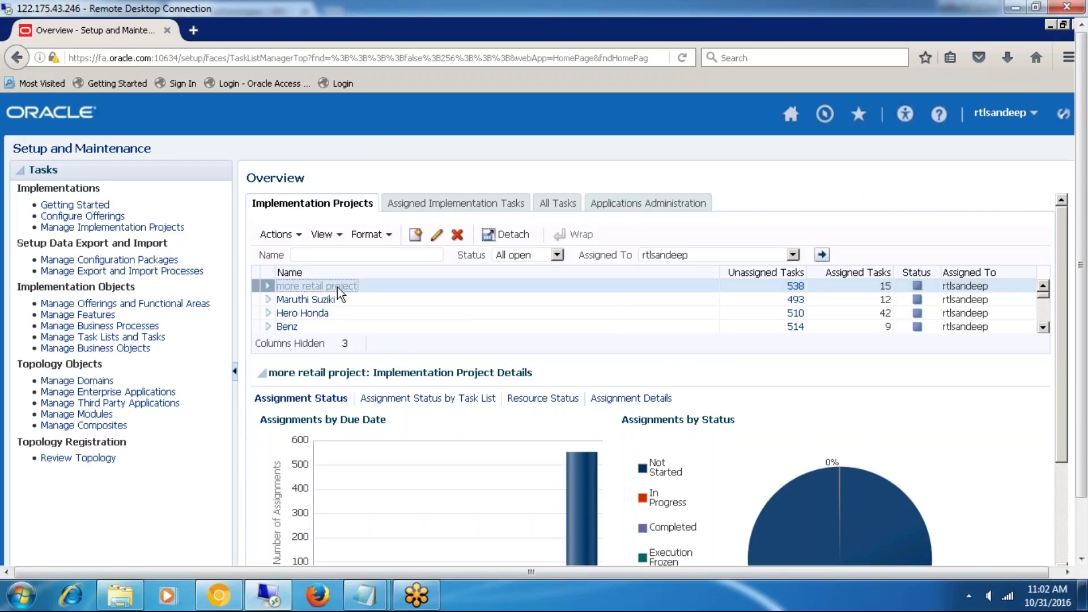
{"action": "left_click", "coordinate": [289, 320]}
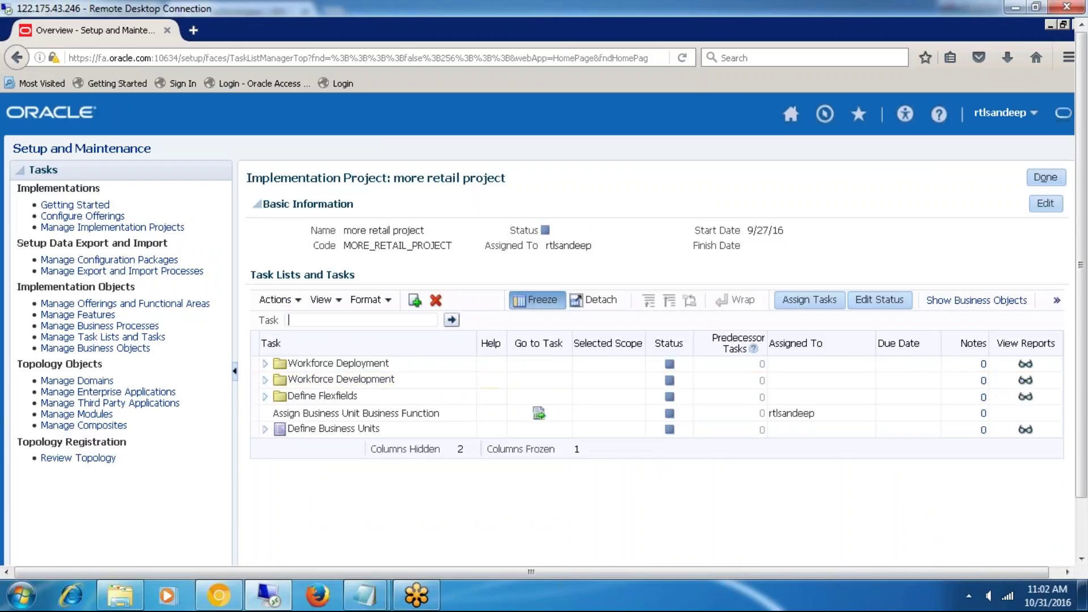
{"action": "type", "text": "manage locations"}
- Find the Manage Locations task in the project and go to its Manage Locations page
{"action": "left_click", "coordinate": [451, 320]}
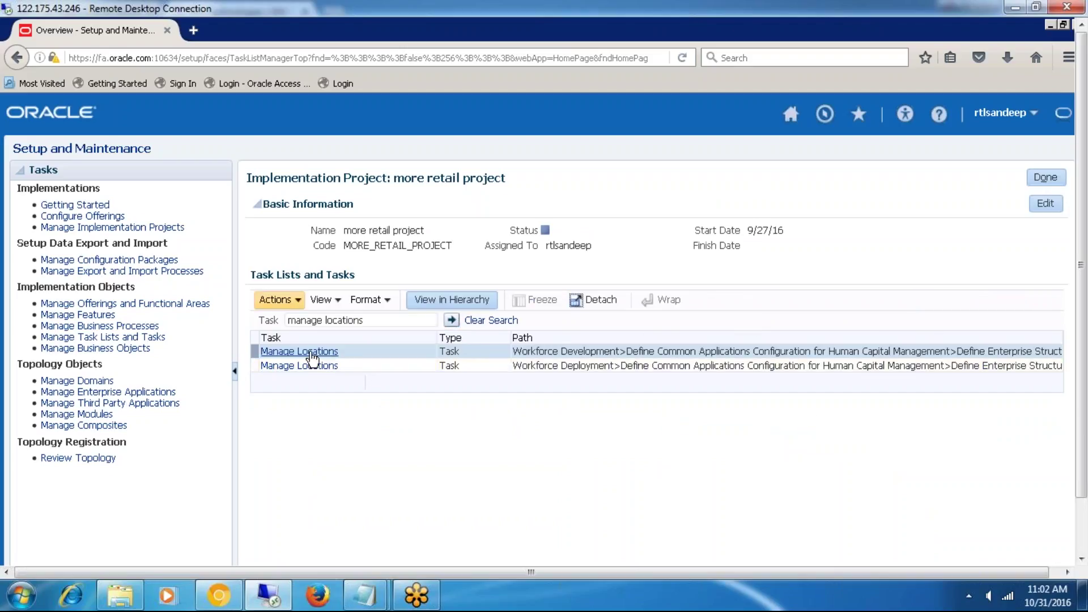
{"action": "left_click", "coordinate": [310, 352]}
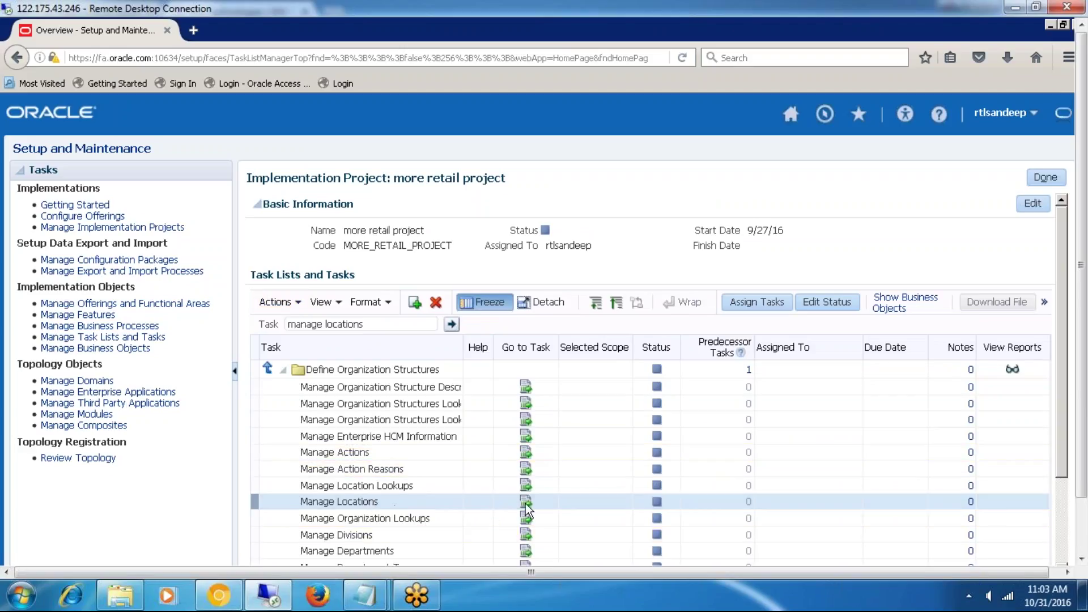
{"action": "left_click", "coordinate": [234, 369]}
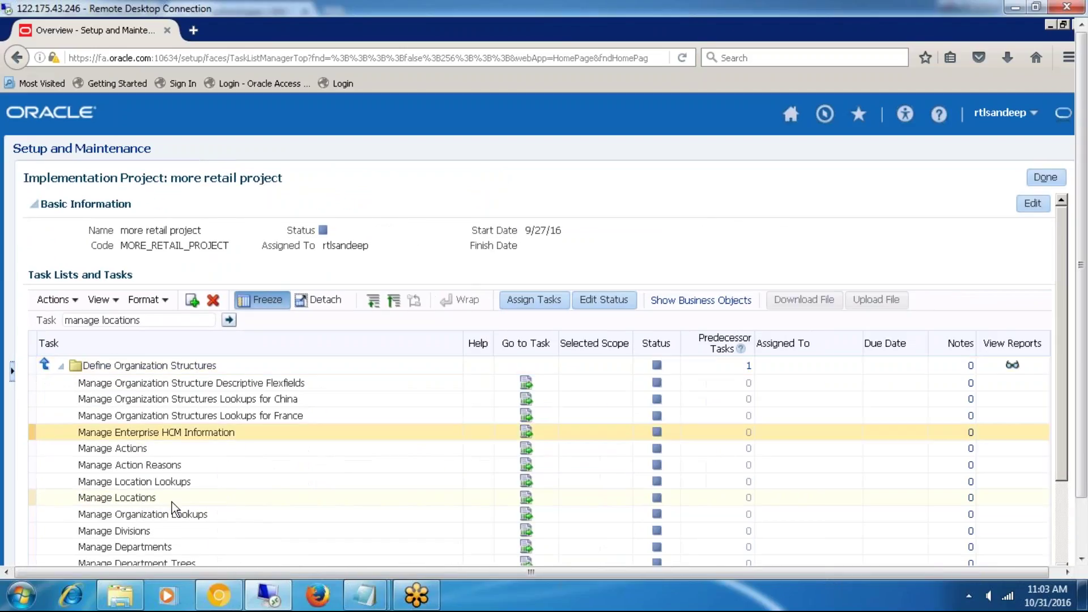
{"action": "left_click", "coordinate": [161, 501]}
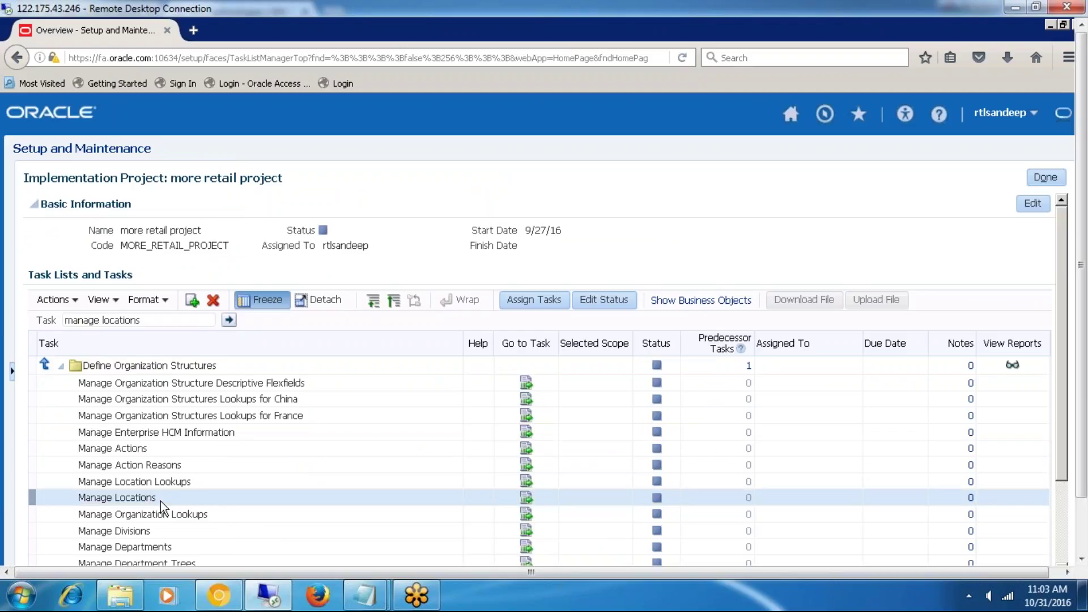
{"action": "left_click", "coordinate": [527, 497]}
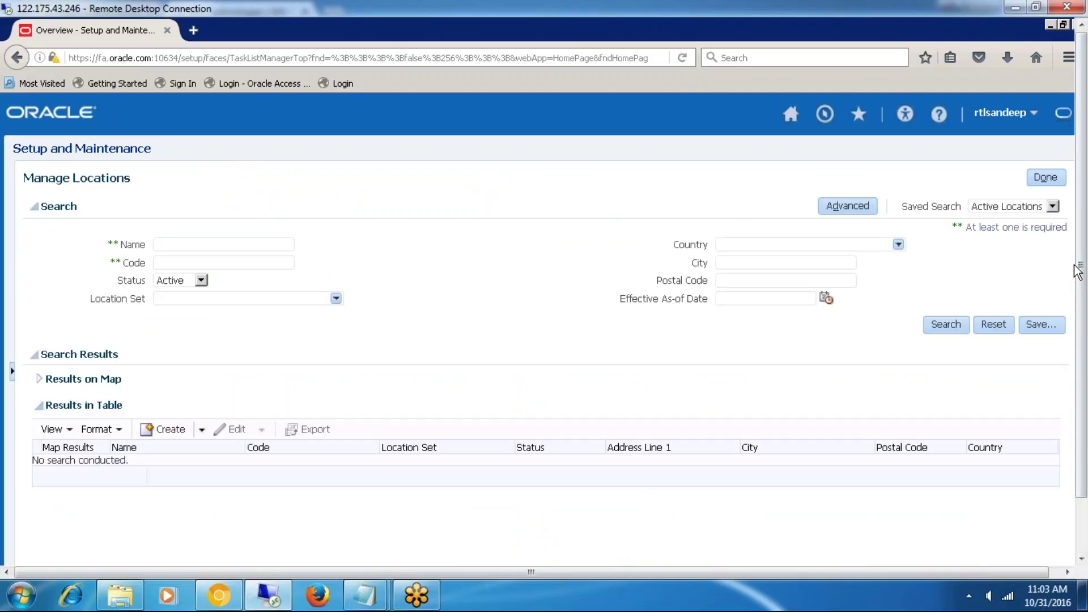
{"action": "left_click_drag", "start_coordinate": [1079, 271], "coordinate": [1079, 318]}
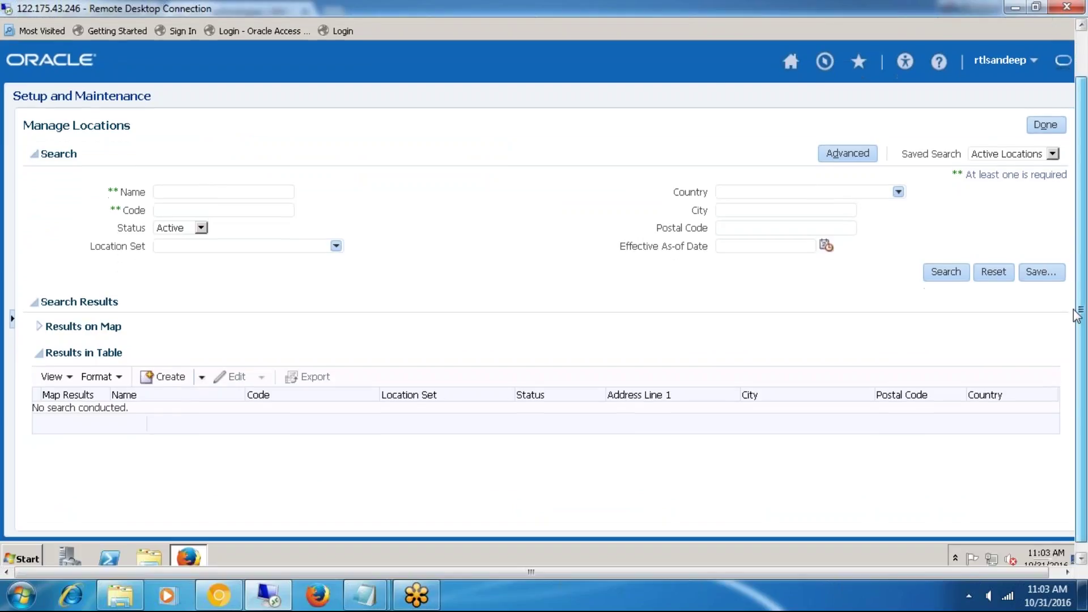
{"action": "left_click_drag", "start_coordinate": [43, 153], "coordinate": [96, 163]}
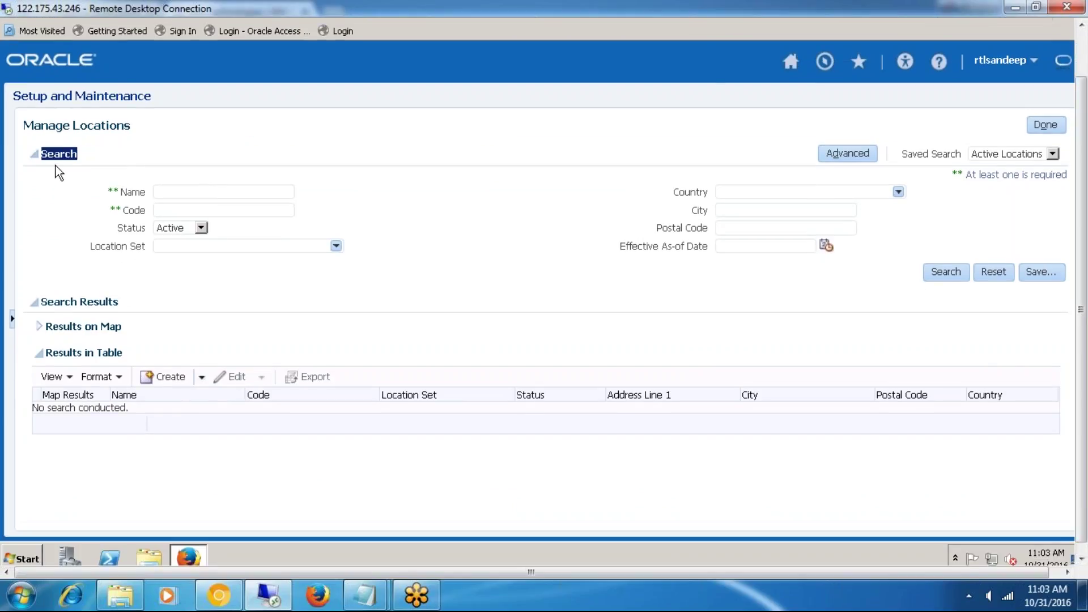
{"action": "left_click_drag", "start_coordinate": [41, 302], "coordinate": [116, 306]}
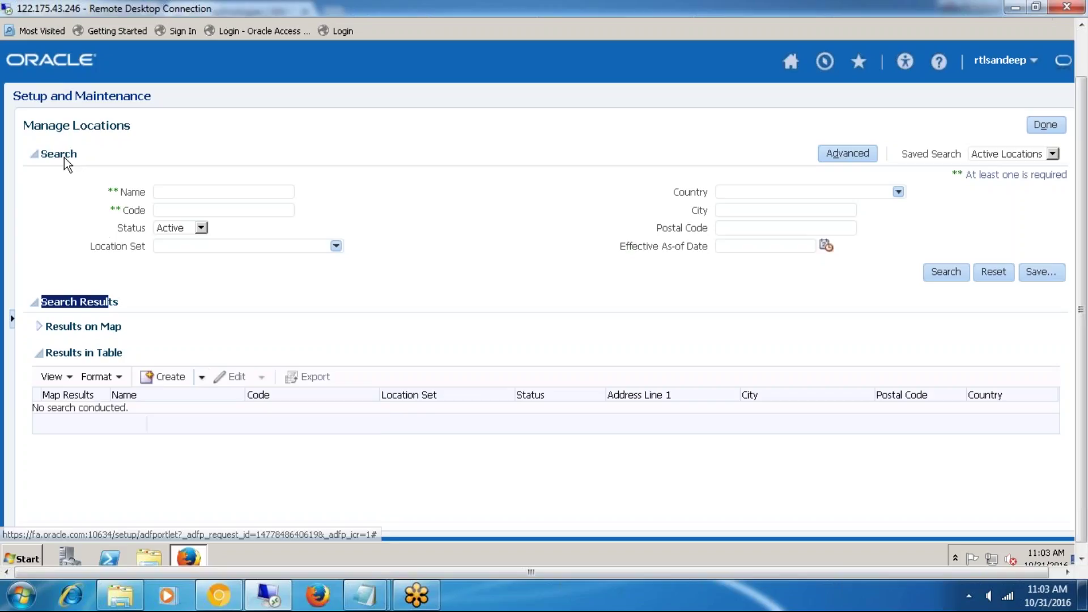
{"action": "left_click_drag", "start_coordinate": [52, 156], "coordinate": [85, 155]}
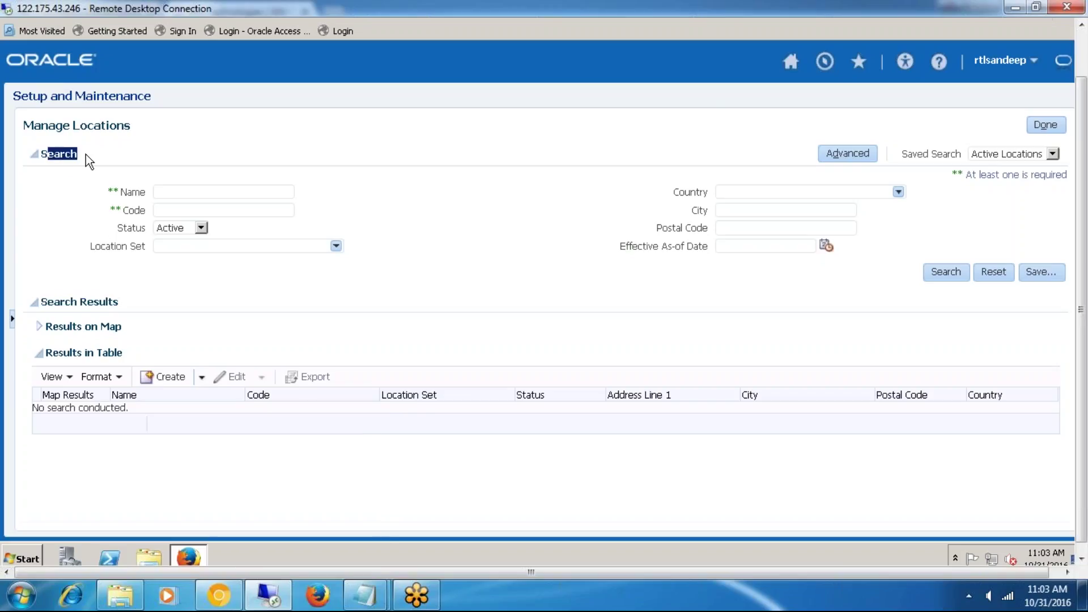
{"action": "left_click", "coordinate": [159, 191]}
{"action": "left_click_drag", "start_coordinate": [124, 213], "coordinate": [144, 218]}
{"action": "left_click", "coordinate": [115, 193]}
{"action": "double_click", "coordinate": [115, 191]}
{"action": "left_click", "coordinate": [985, 177]}
{"action": "left_click_drag", "start_coordinate": [1062, 177], "coordinate": [1067, 181]}
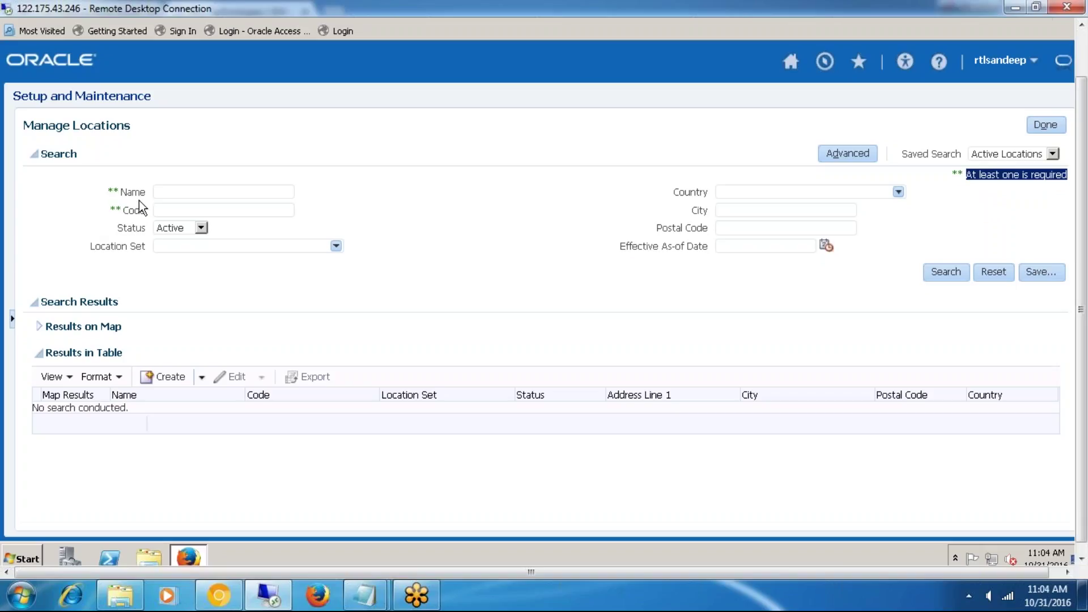
- Run an advanced location search with both Name and Code set to 'Is not blank'
{"action": "left_click", "coordinate": [845, 152]}
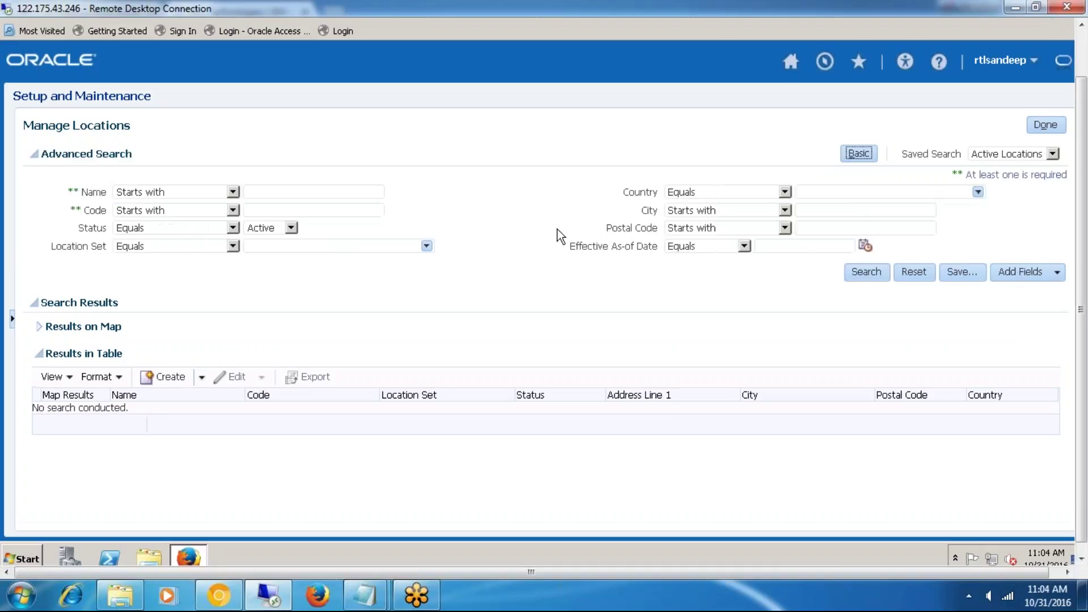
{"action": "left_click", "coordinate": [233, 193]}
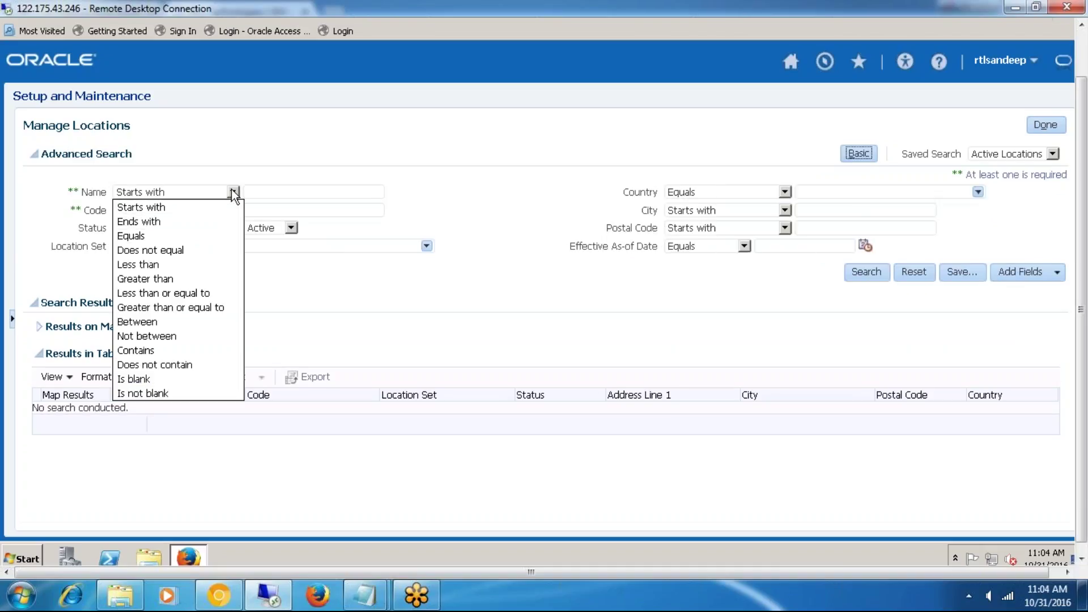
{"action": "left_click", "coordinate": [168, 394]}
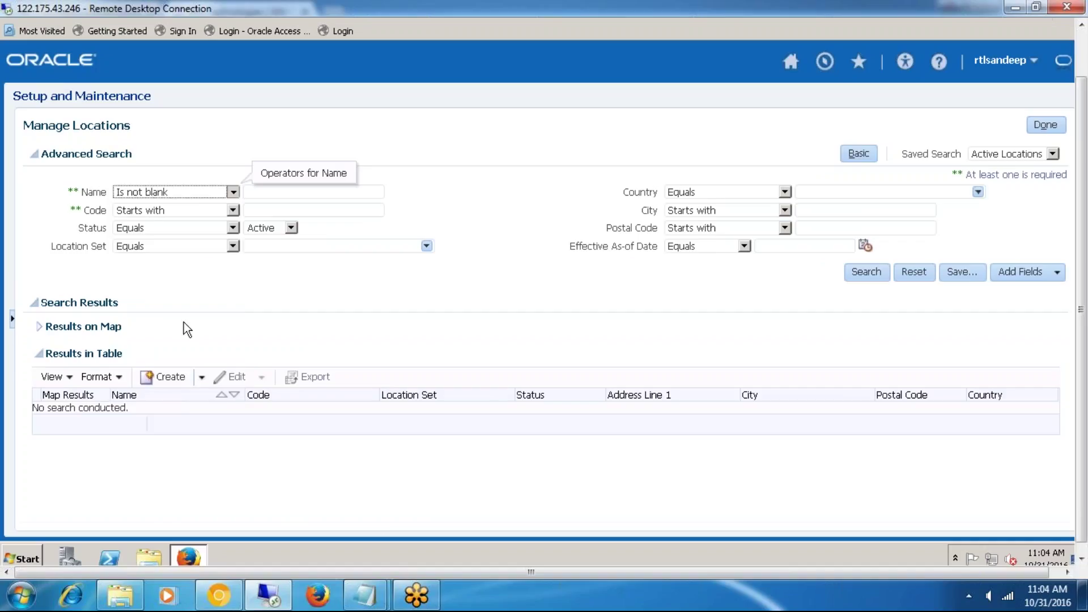
{"action": "left_click", "coordinate": [196, 211]}
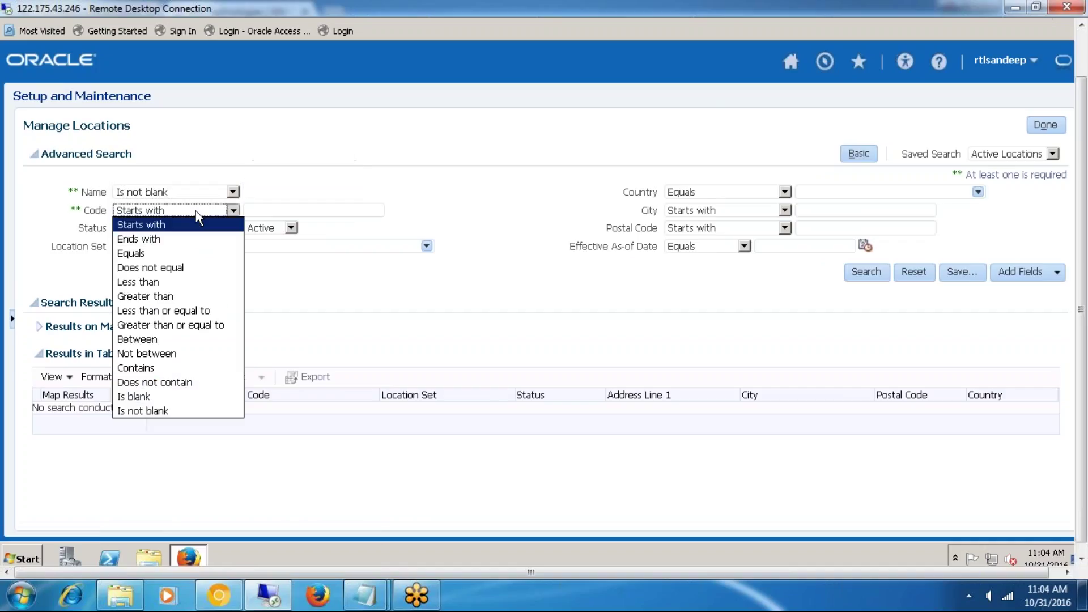
{"action": "left_click", "coordinate": [171, 411]}
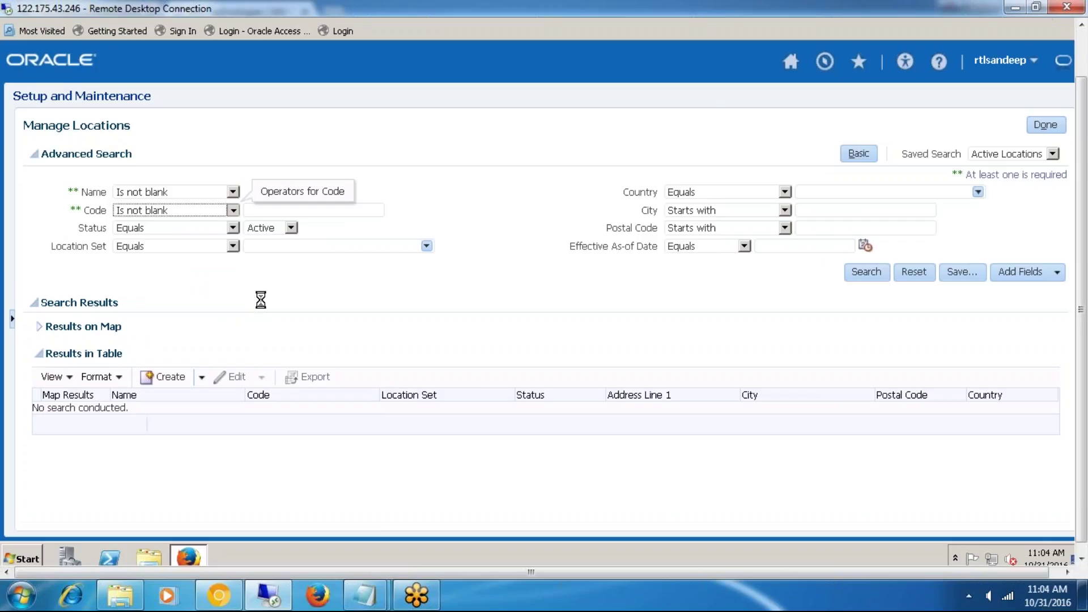
{"action": "left_click", "coordinate": [874, 272]}
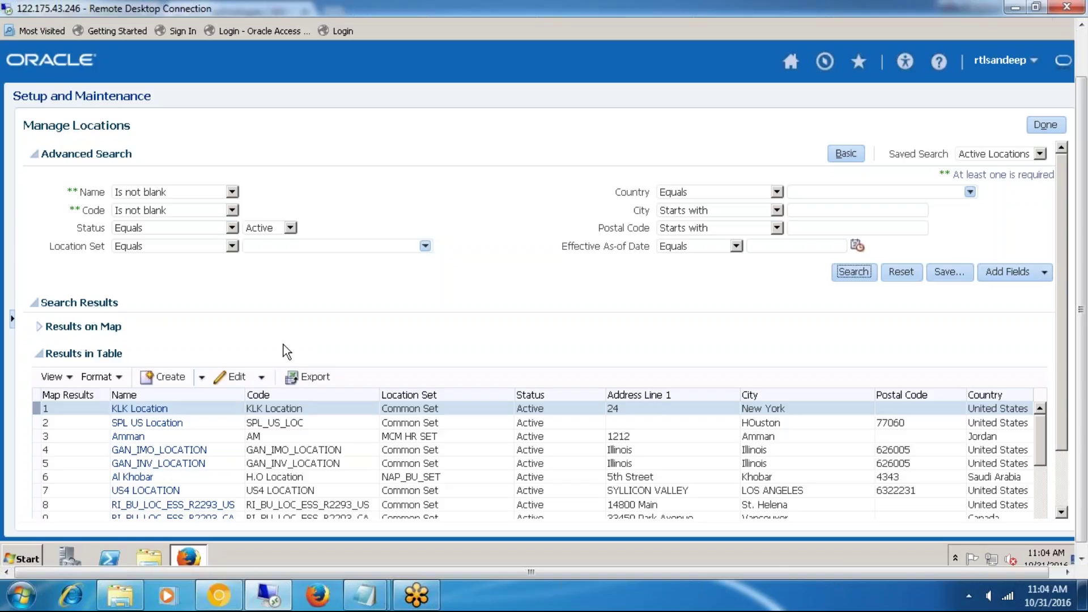
- Enable 'Auto-hide the taskbar' in the Windows Taskbar Properties and apply it
{"action": "right_click", "coordinate": [560, 601]}
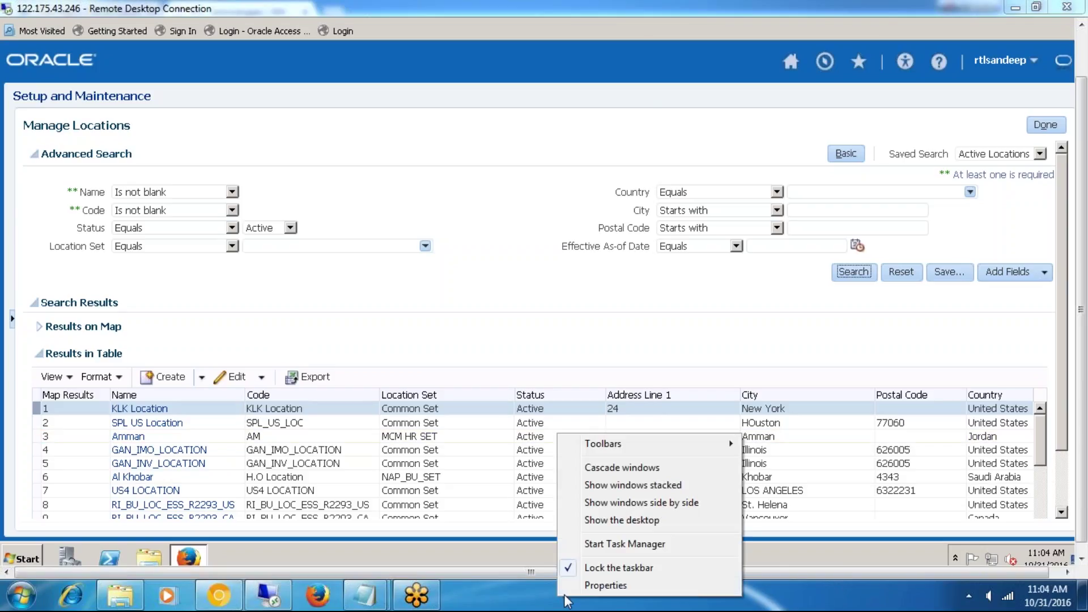
{"action": "left_click", "coordinate": [589, 584]}
{"action": "left_click", "coordinate": [35, 303]}
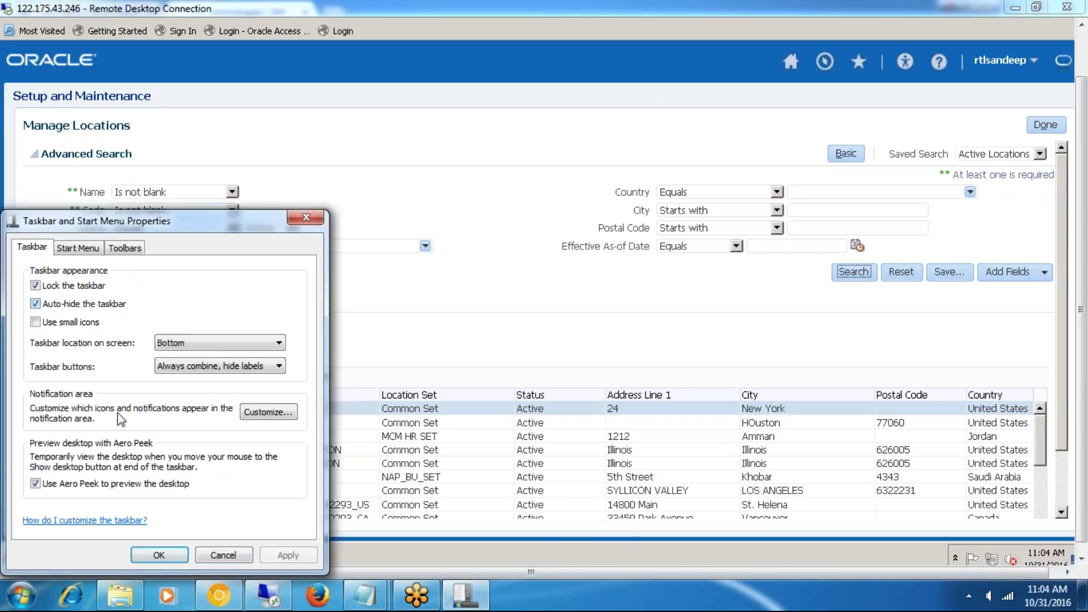
{"action": "left_click", "coordinate": [158, 554]}
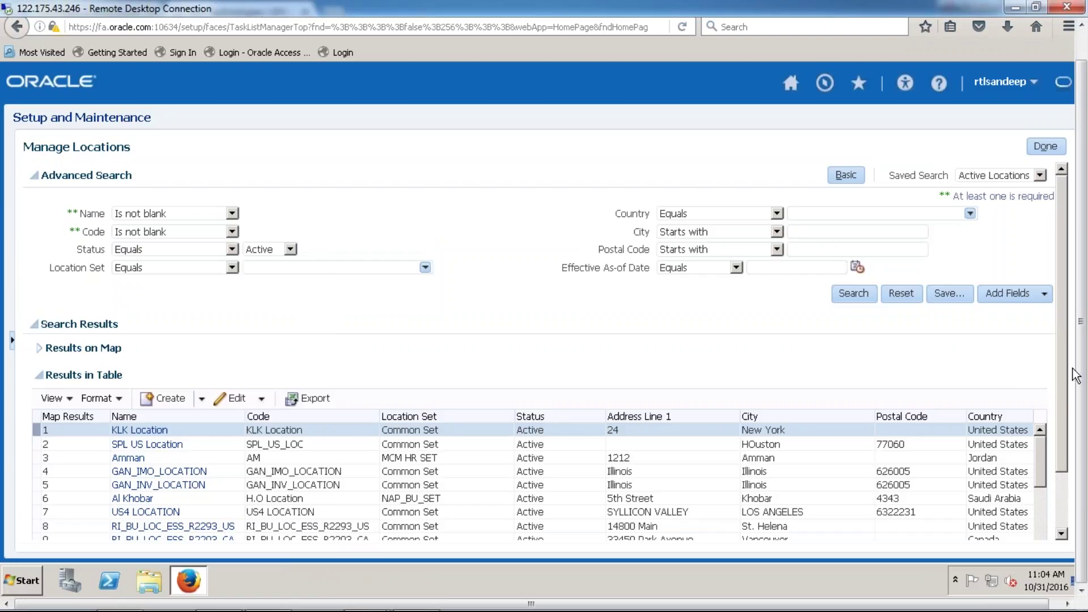
- Show the Create options dropdown in the Results in Table toolbar
{"action": "left_click", "coordinate": [201, 398]}
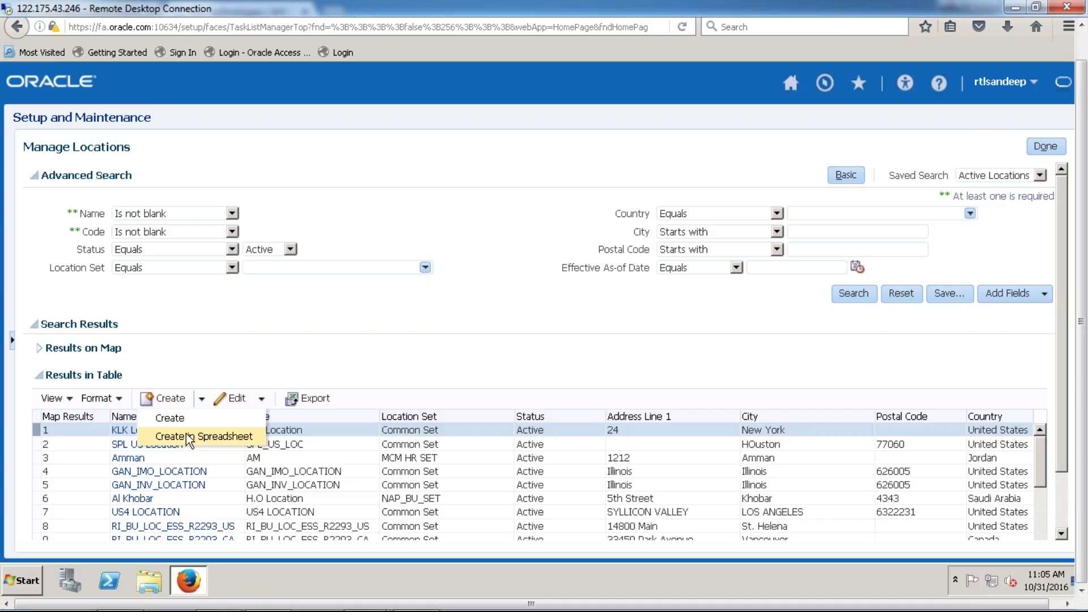
{"action": "left_click", "coordinate": [180, 417]}
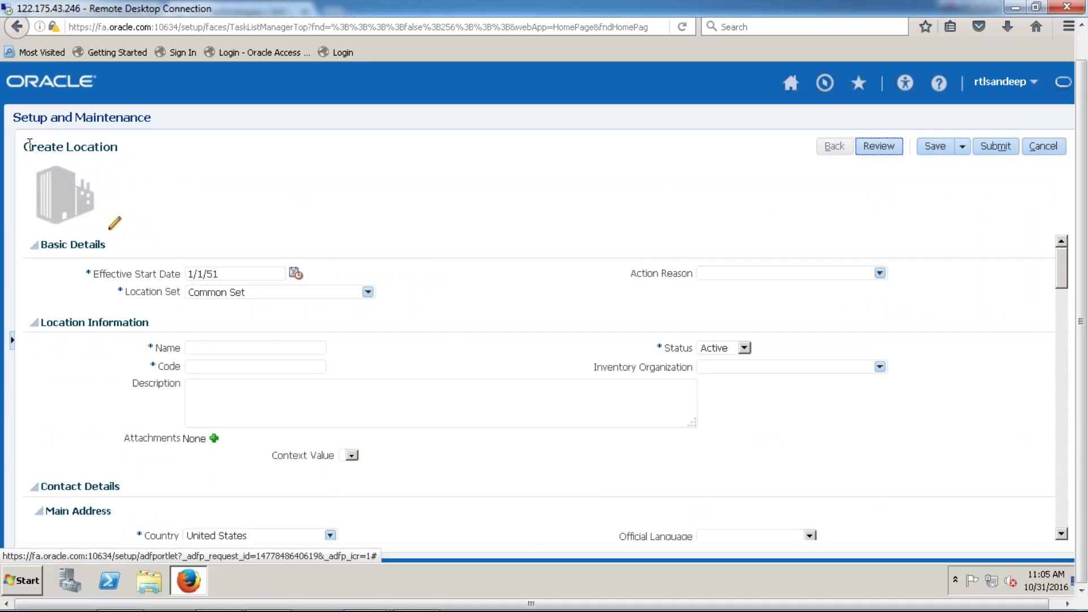
{"action": "left_click_drag", "start_coordinate": [26, 143], "coordinate": [143, 154]}
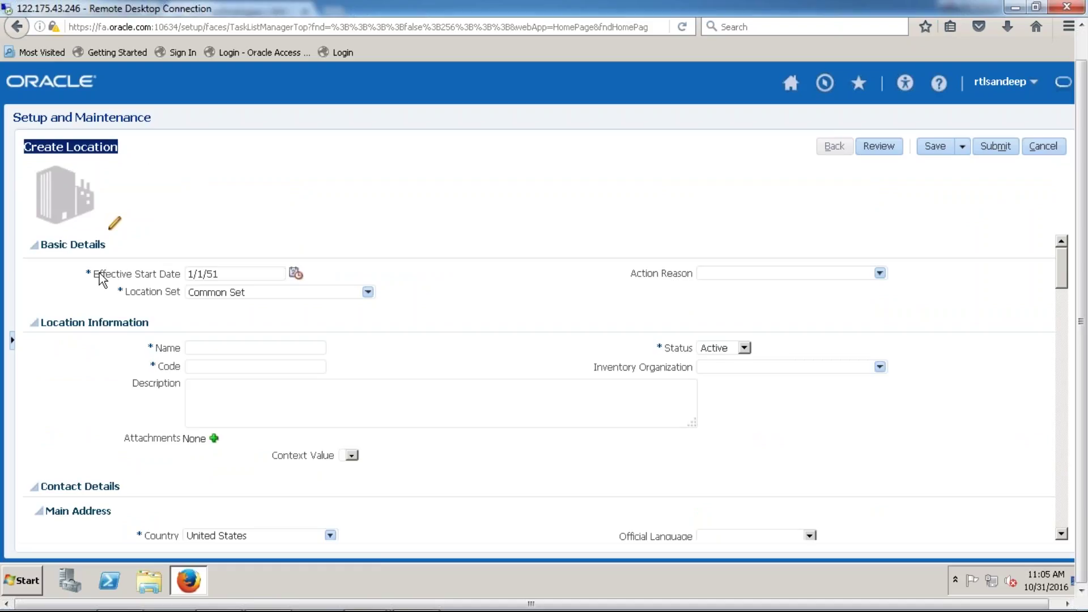
{"action": "left_click_drag", "start_coordinate": [100, 273], "coordinate": [177, 274]}
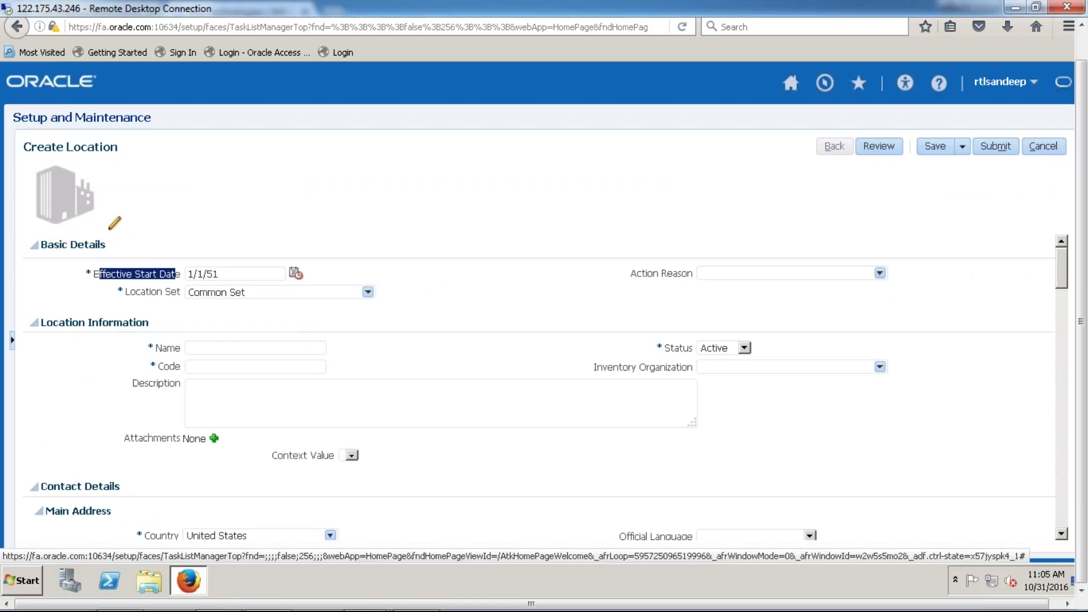
{"action": "left_click", "coordinate": [258, 276]}
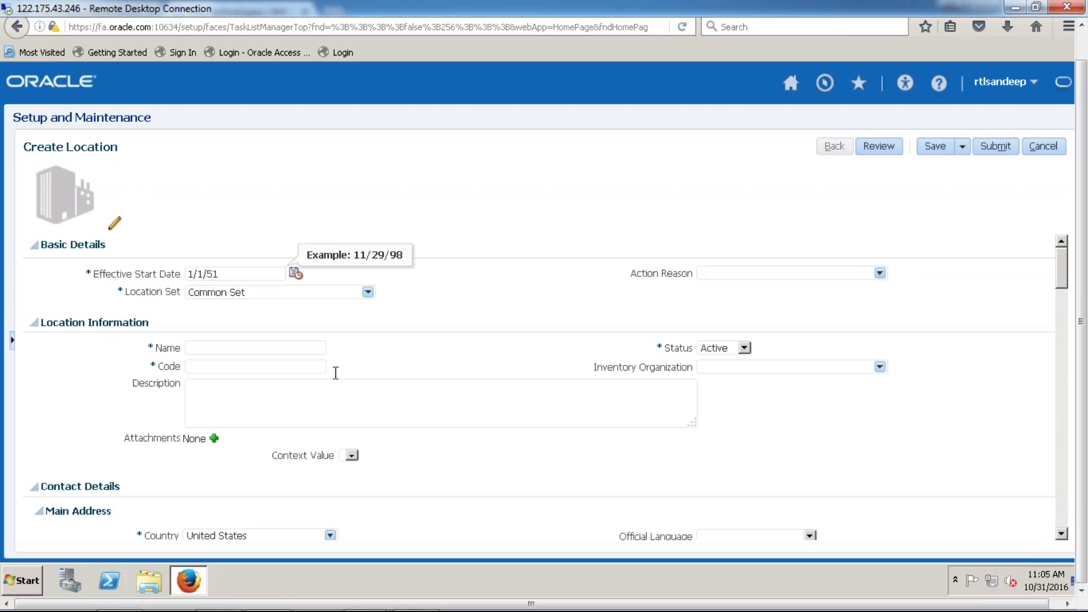
{"action": "left_click_drag", "start_coordinate": [130, 292], "coordinate": [185, 291]}
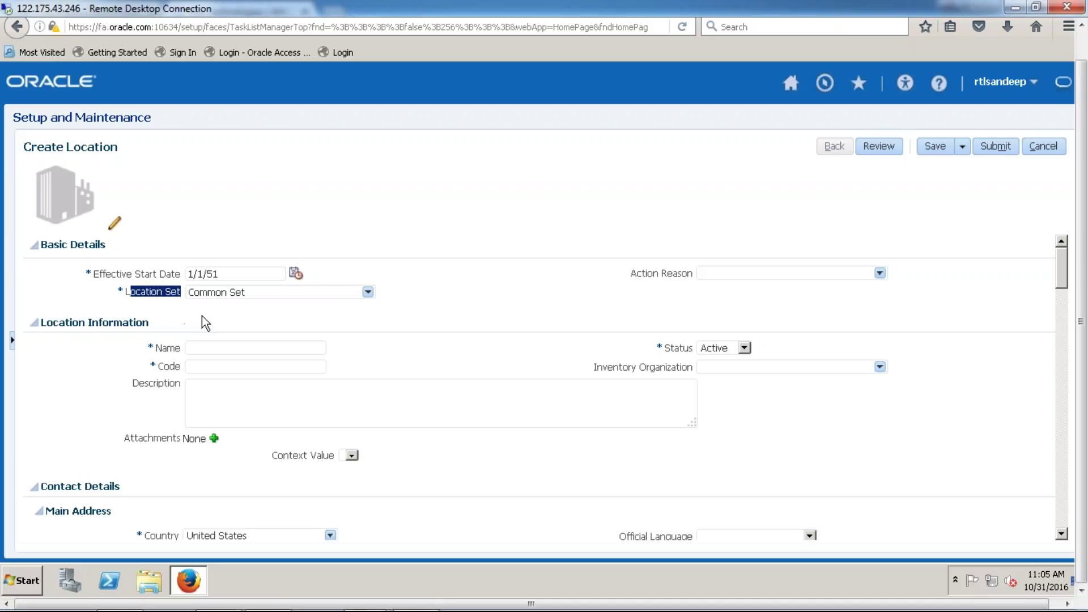
- Dismiss the news notification and show the Action Reason list on the Create Location form
{"action": "left_click", "coordinate": [173, 299]}
{"action": "left_click_drag", "start_coordinate": [43, 326], "coordinate": [160, 325]}
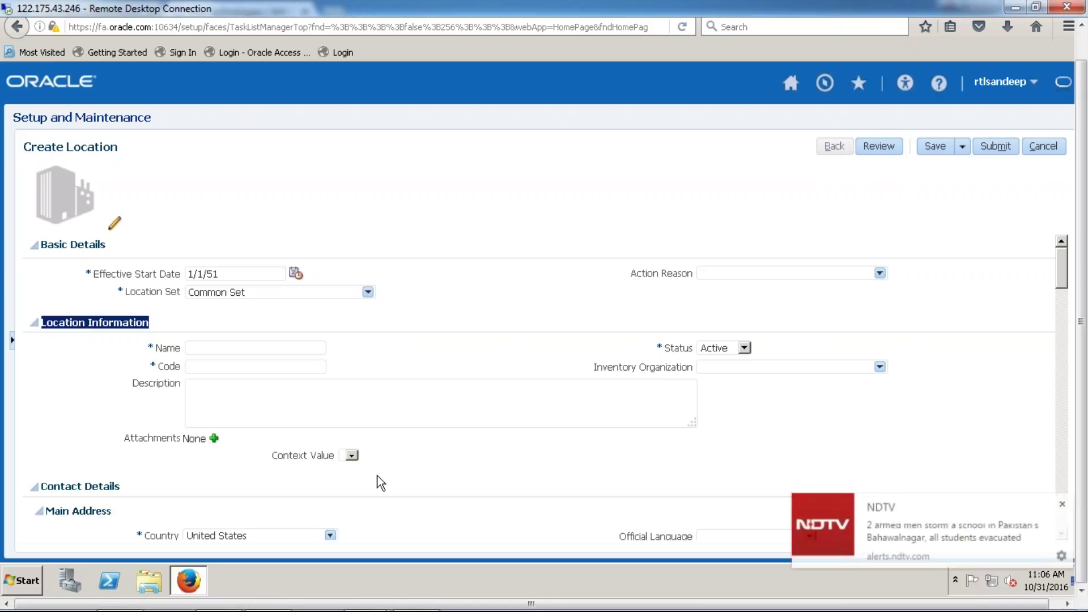
{"action": "left_click", "coordinate": [1067, 504]}
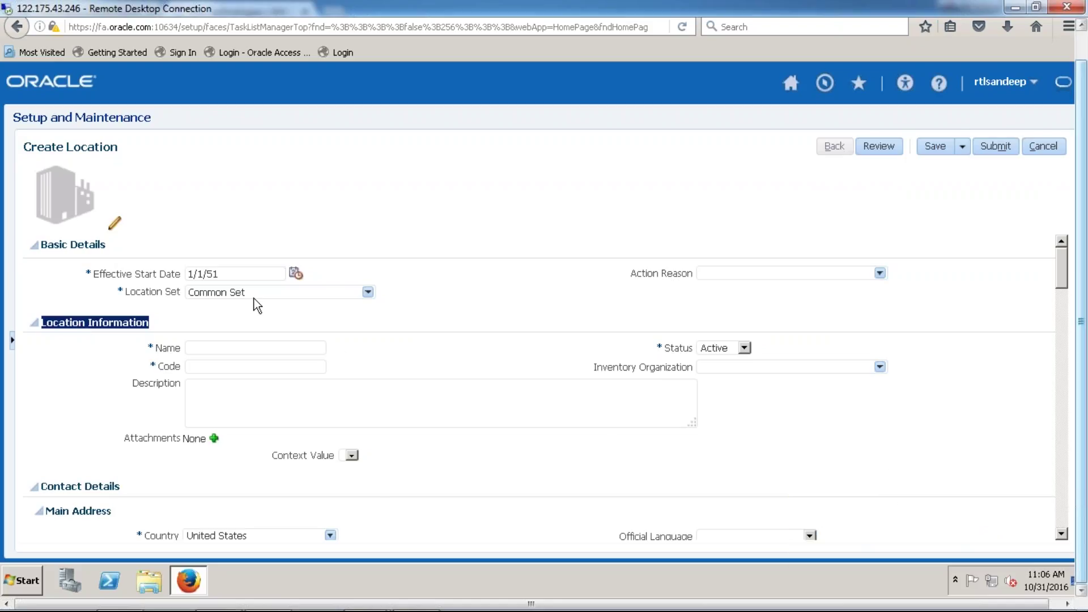
{"action": "left_click_drag", "start_coordinate": [633, 274], "coordinate": [688, 272]}
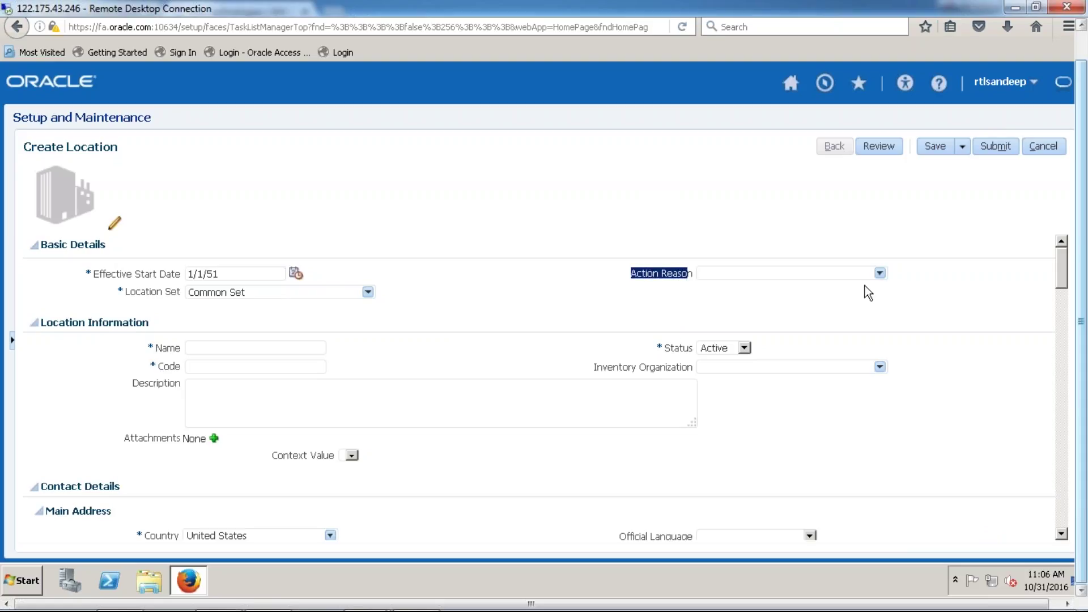
{"action": "left_click", "coordinate": [880, 273]}
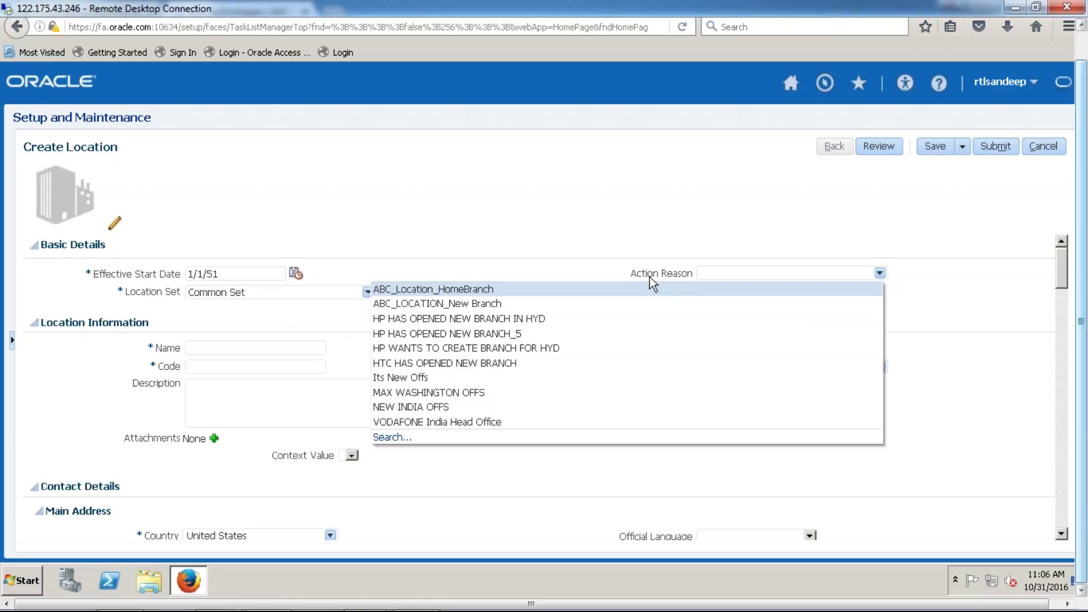
- Set the new location's Action Reason to 'Its New Offs'
{"action": "left_click", "coordinate": [484, 377]}
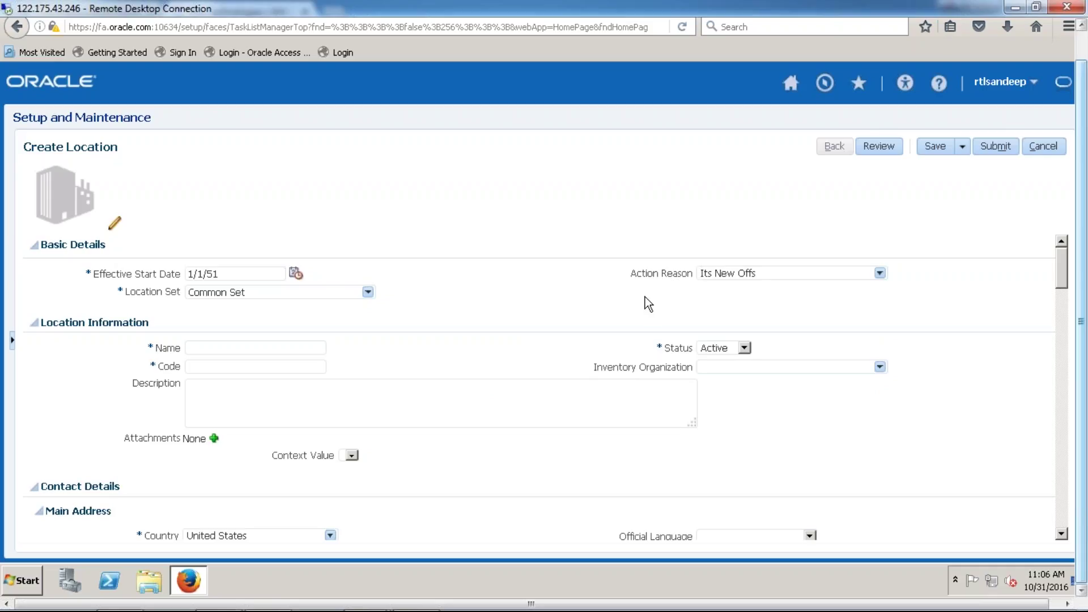
{"action": "left_click_drag", "start_coordinate": [671, 278], "coordinate": [689, 278]}
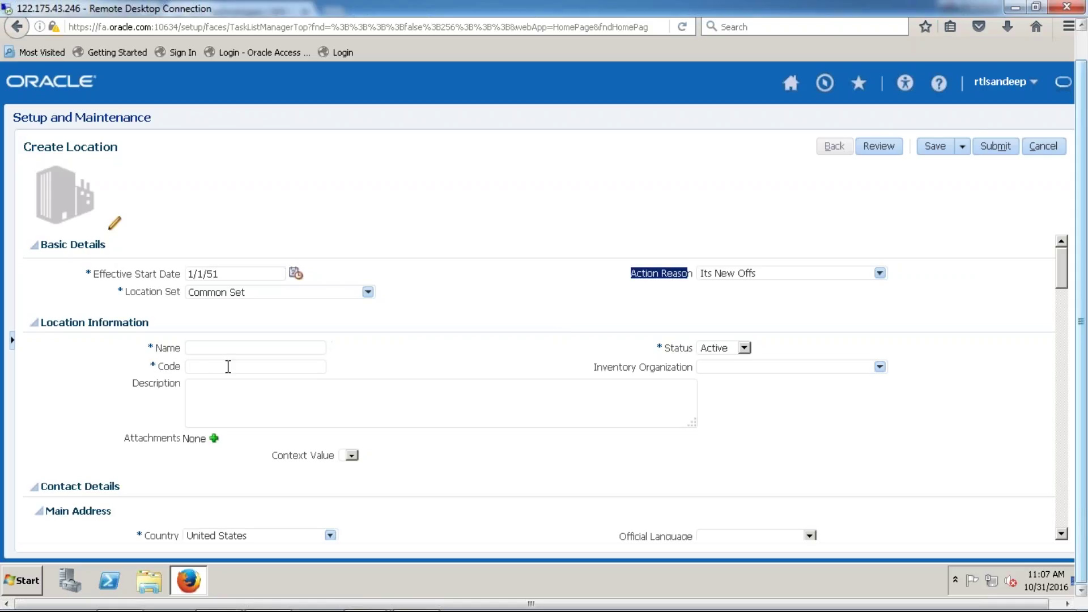
{"action": "left_click", "coordinate": [207, 349]}
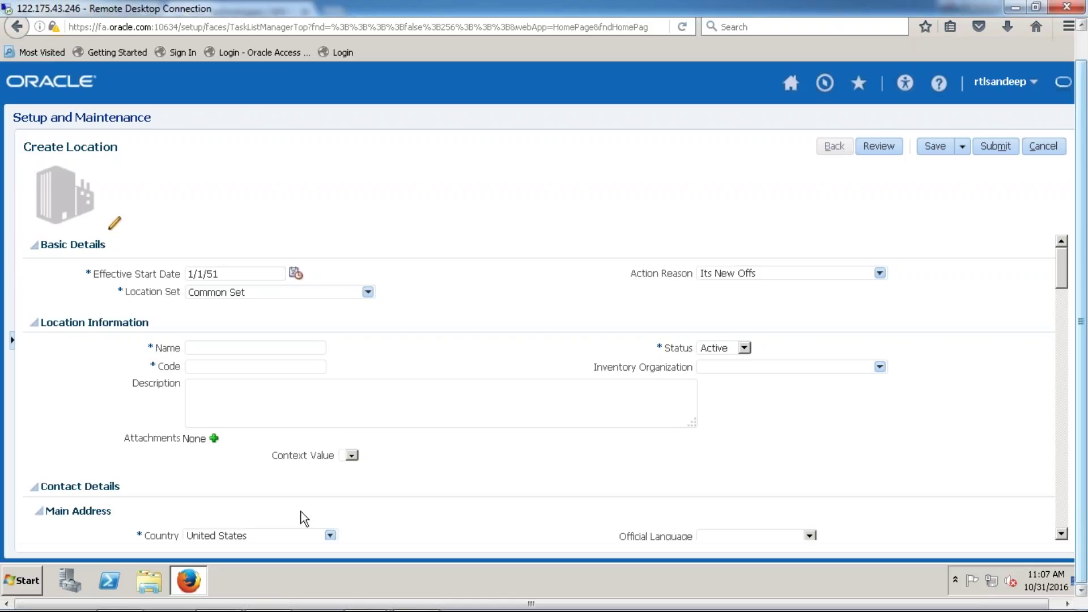
- Enter Name 'V1 newYork city' and Code 'V1_NEW', keeping Status as Active
{"action": "type", "text": "E"}
{"action": "key", "text": "BackSpace"}
{"action": "type", "text": "V1 newYork city"}
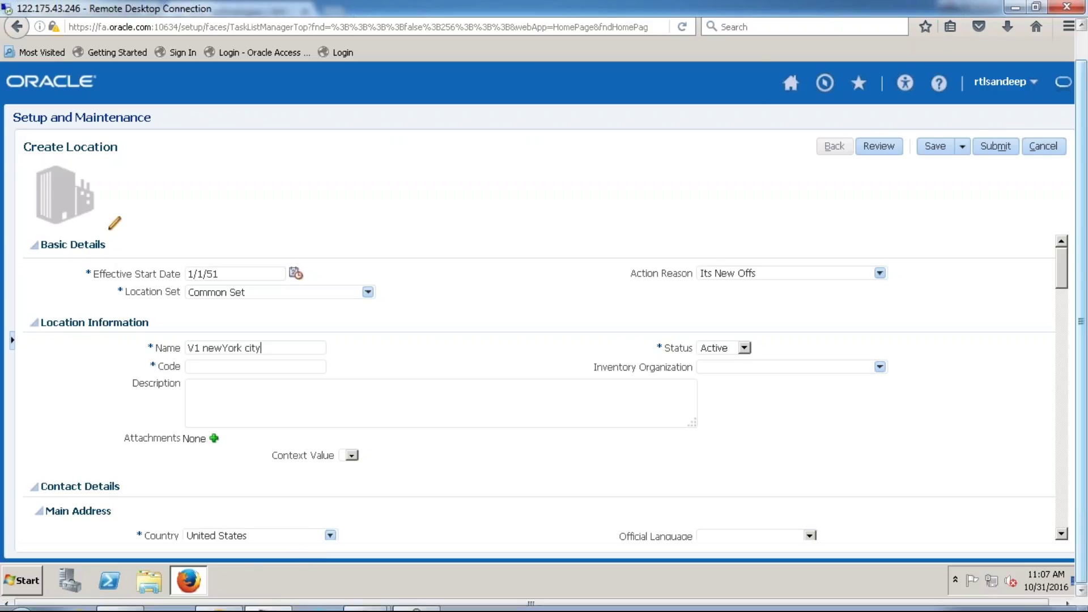
{"action": "left_click", "coordinate": [251, 368]}
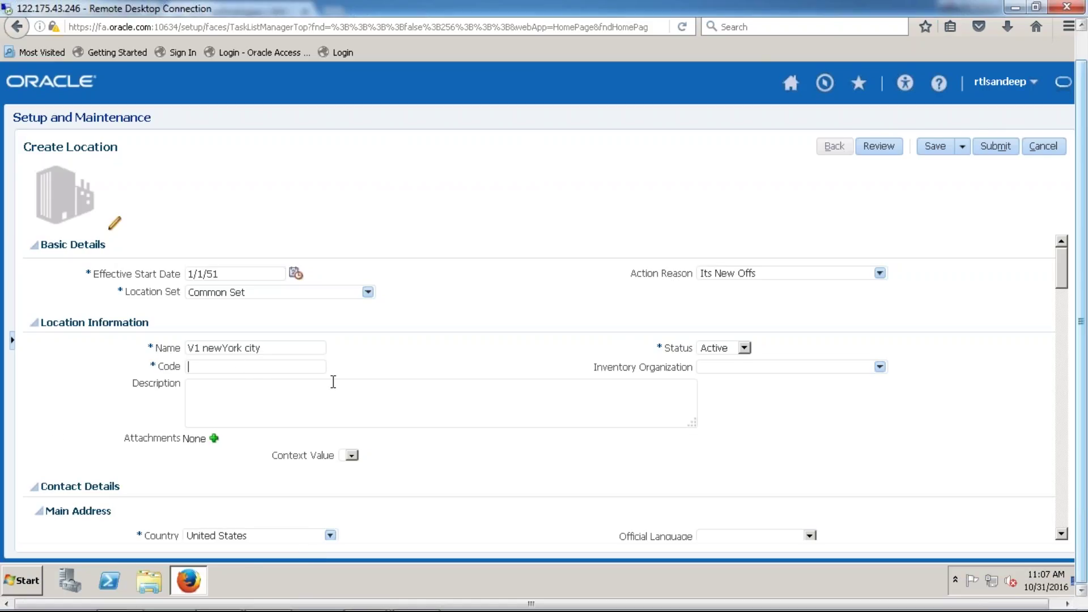
{"action": "type", "text": "V1_NEW"}
{"action": "left_click_drag", "start_coordinate": [656, 347], "coordinate": [685, 348]}
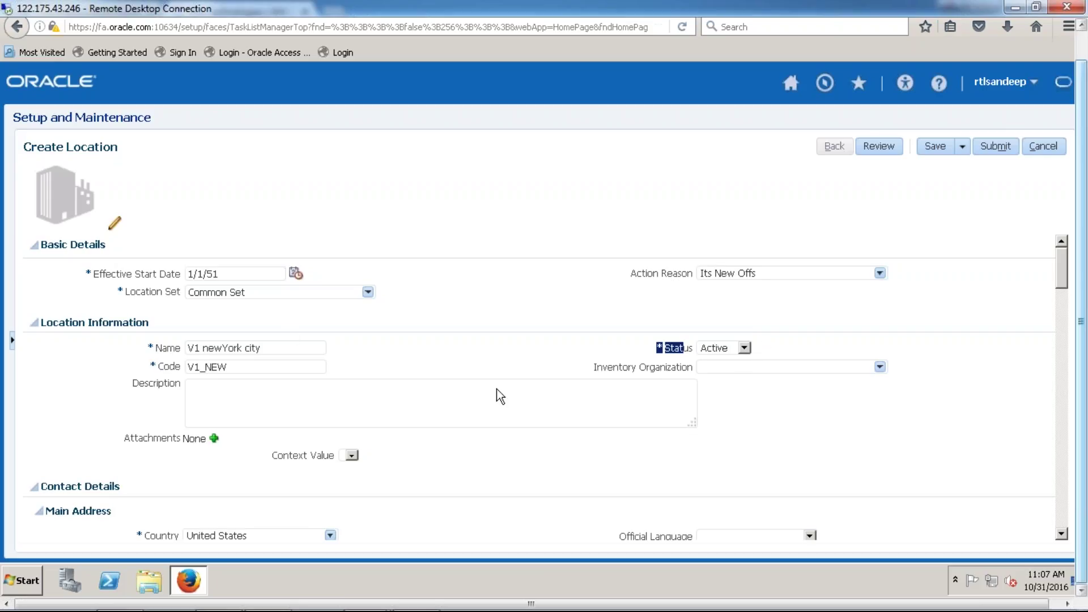
{"action": "left_click", "coordinate": [744, 348]}
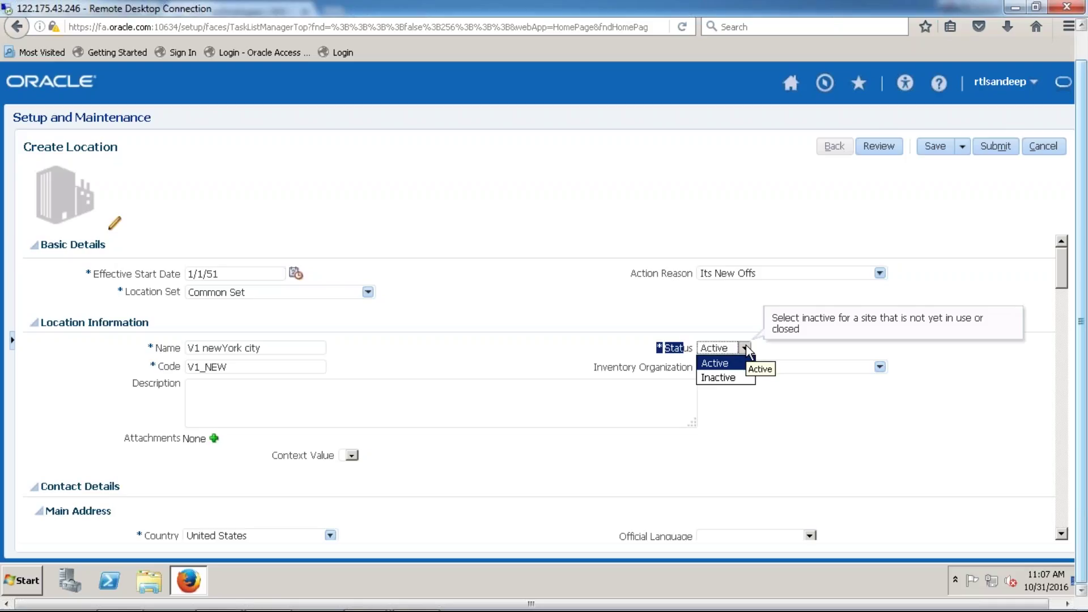
{"action": "left_click", "coordinate": [745, 347]}
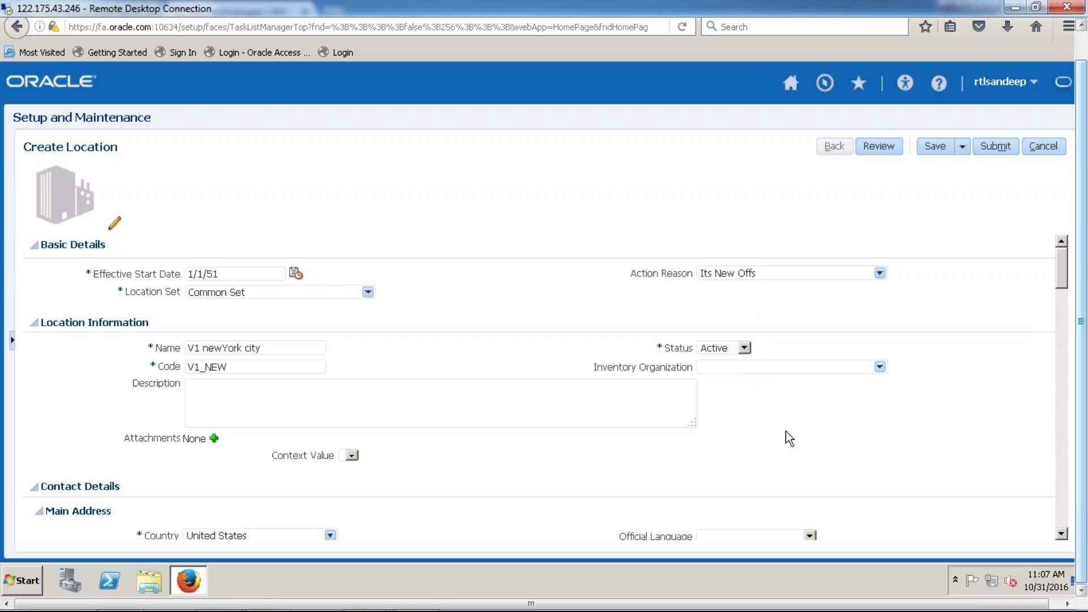
{"action": "left_click", "coordinate": [879, 366]}
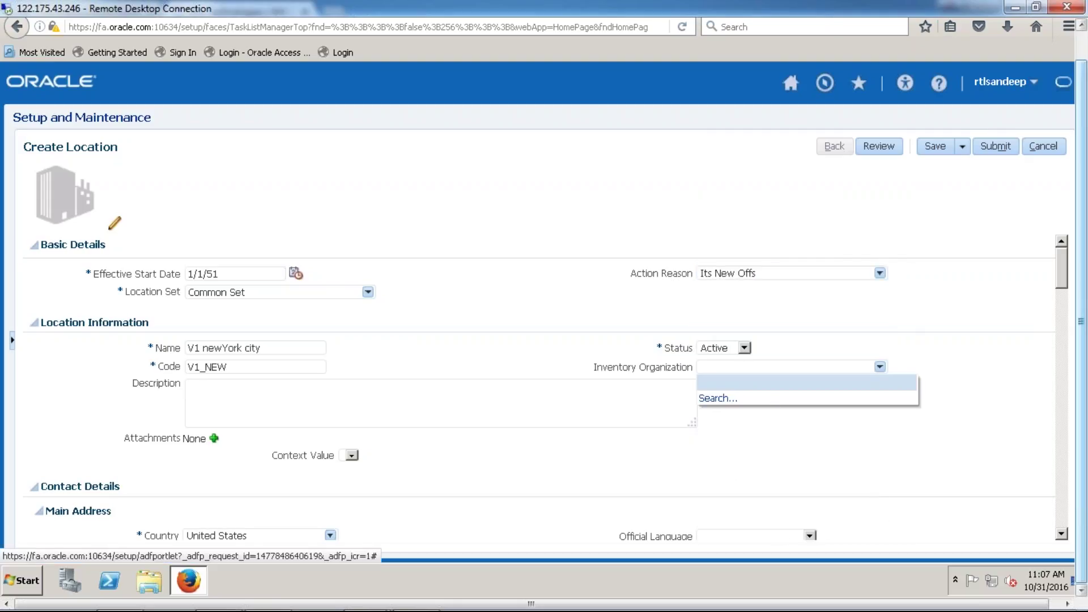
- Enter the description 'This is Physical location' and start adding an attachment
{"action": "left_click", "coordinate": [706, 437]}
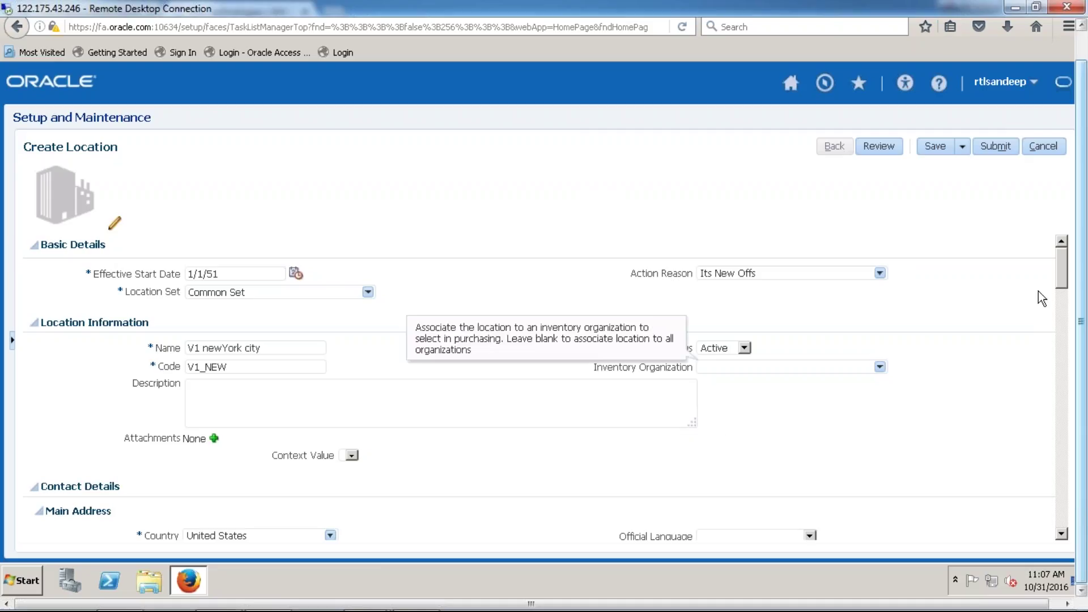
{"action": "left_click_drag", "start_coordinate": [1063, 278], "coordinate": [1063, 293]}
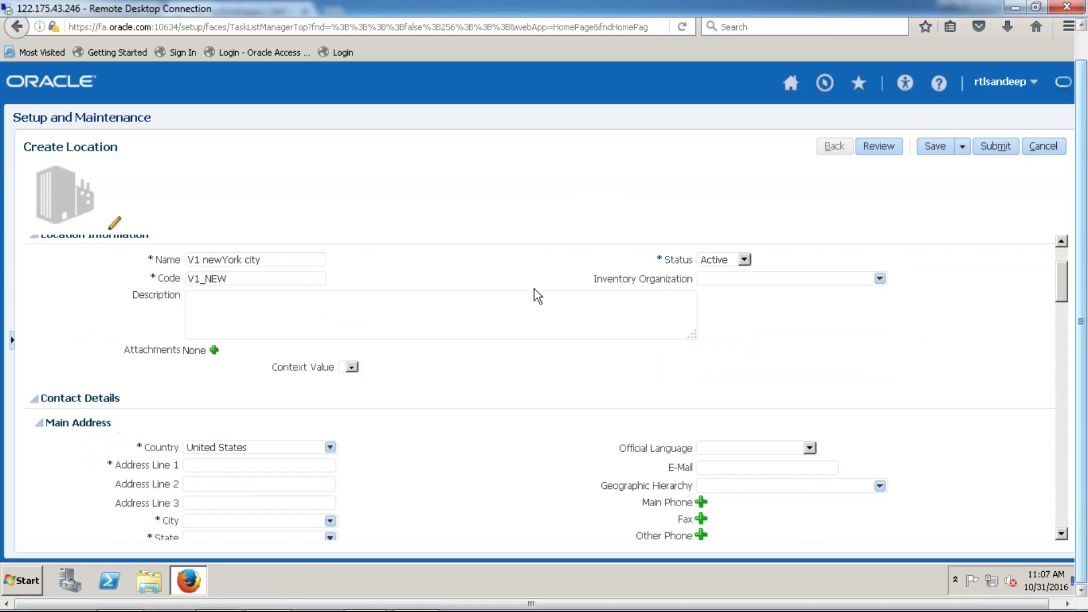
{"action": "left_click", "coordinate": [496, 307]}
{"action": "type", "text": "This is Physical location"}
{"action": "mouse_move", "coordinate": [1081, 605]}
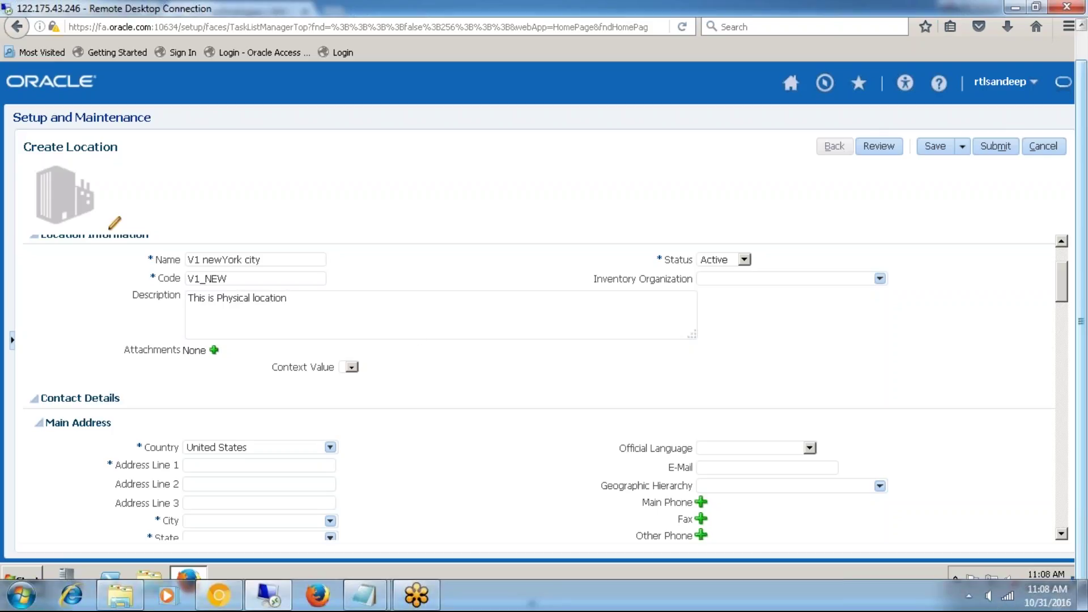
{"action": "left_click", "coordinate": [214, 350]}
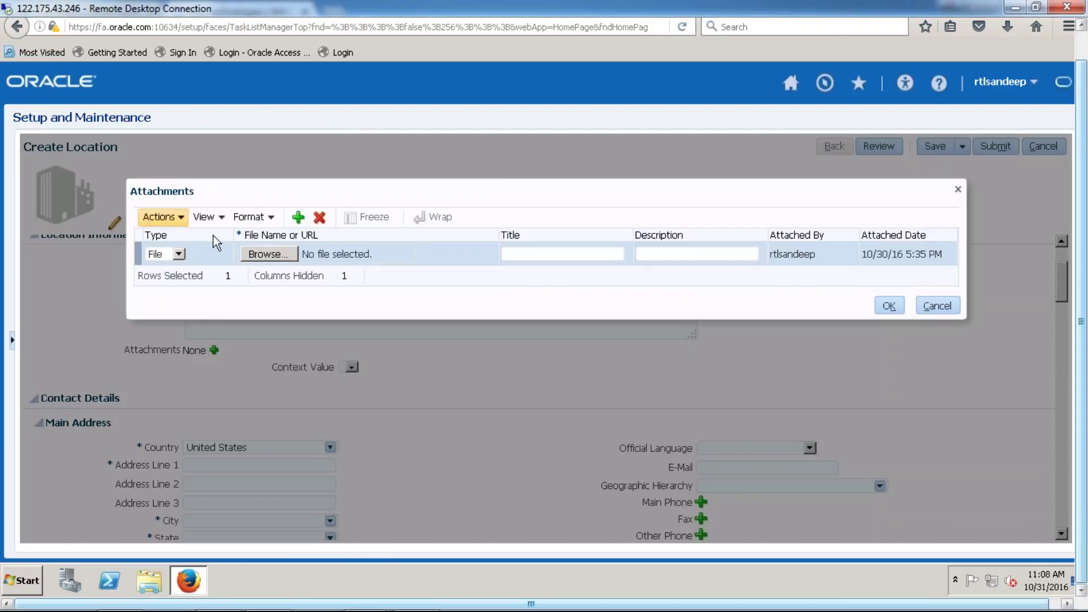
- Leave the attachment type as File and cancel the Attachments dialog
{"action": "left_click", "coordinate": [179, 254]}
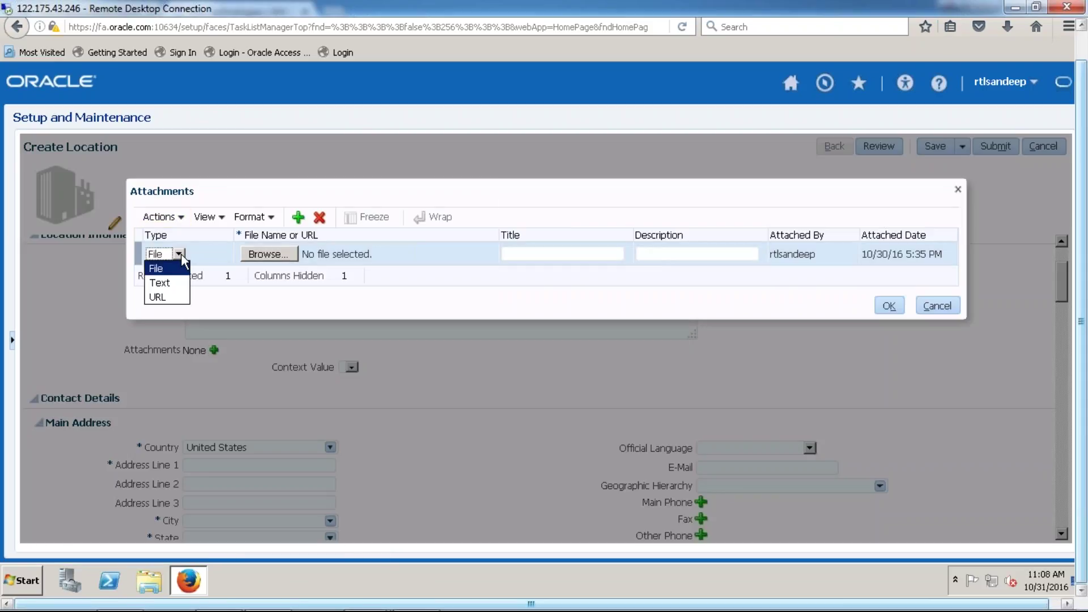
{"action": "left_click", "coordinate": [182, 263]}
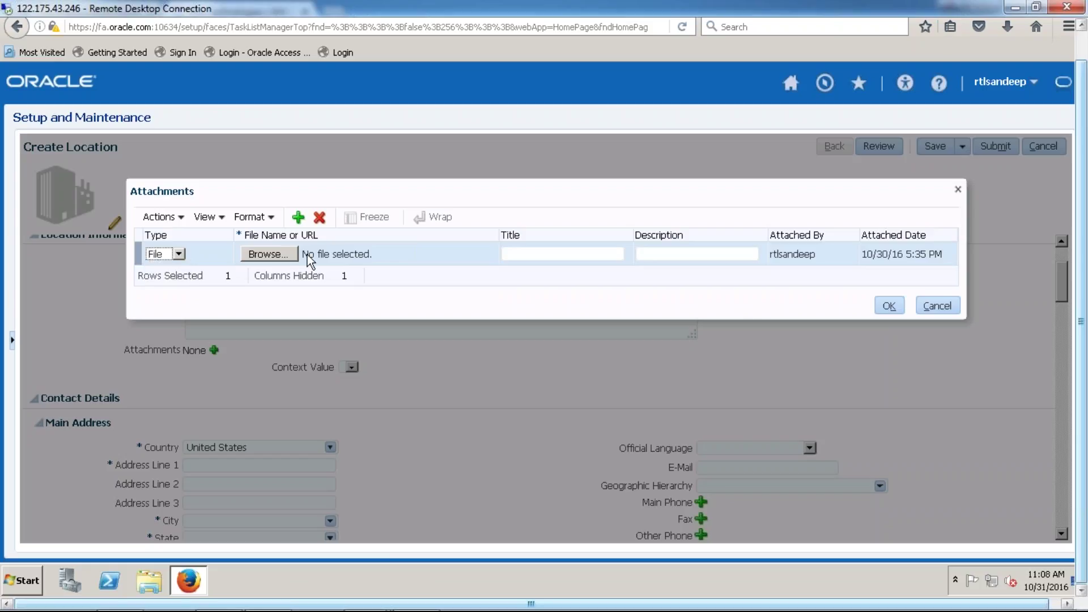
{"action": "left_click", "coordinate": [941, 307]}
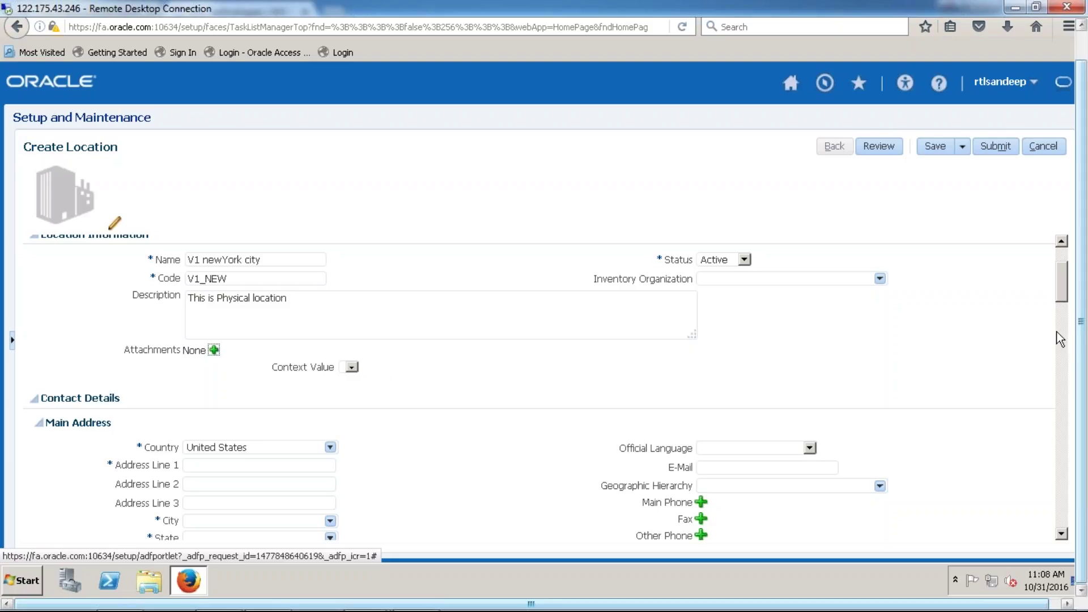
- Fill in the Main Address fields, typing ZIP 60606 then selecting it to replace with 10512
{"action": "left_click_drag", "start_coordinate": [1060, 293], "coordinate": [1060, 316]}
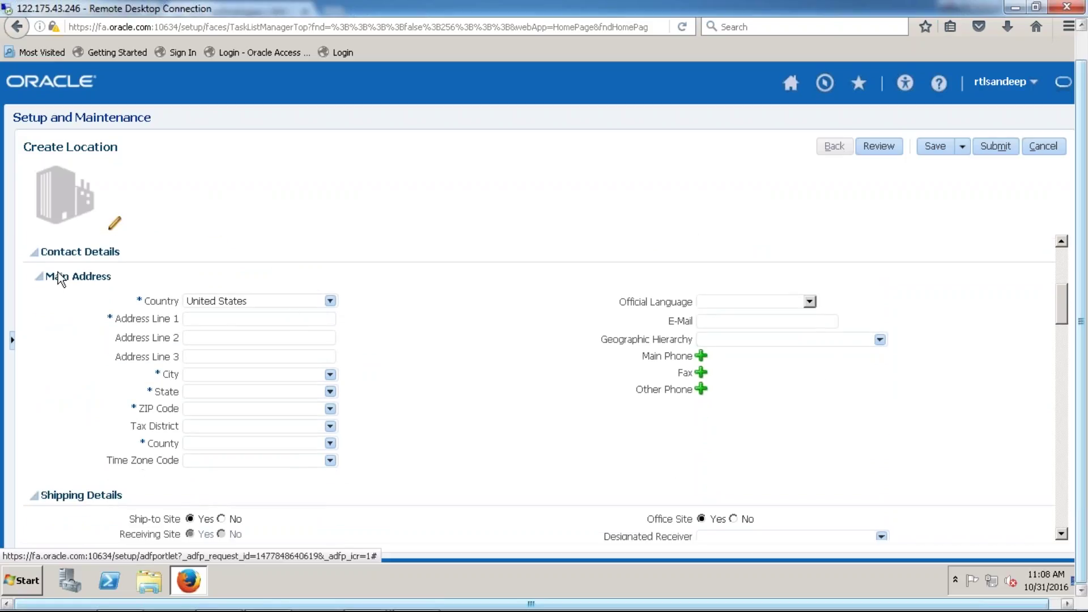
{"action": "left_click_drag", "start_coordinate": [41, 252], "coordinate": [102, 277]}
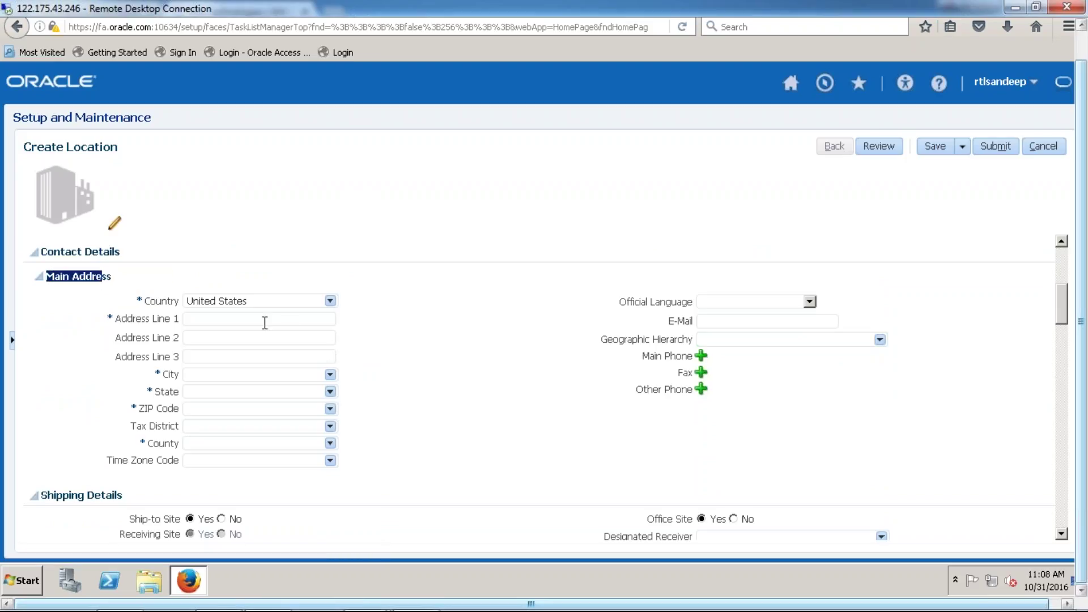
{"action": "left_click", "coordinate": [240, 406]}
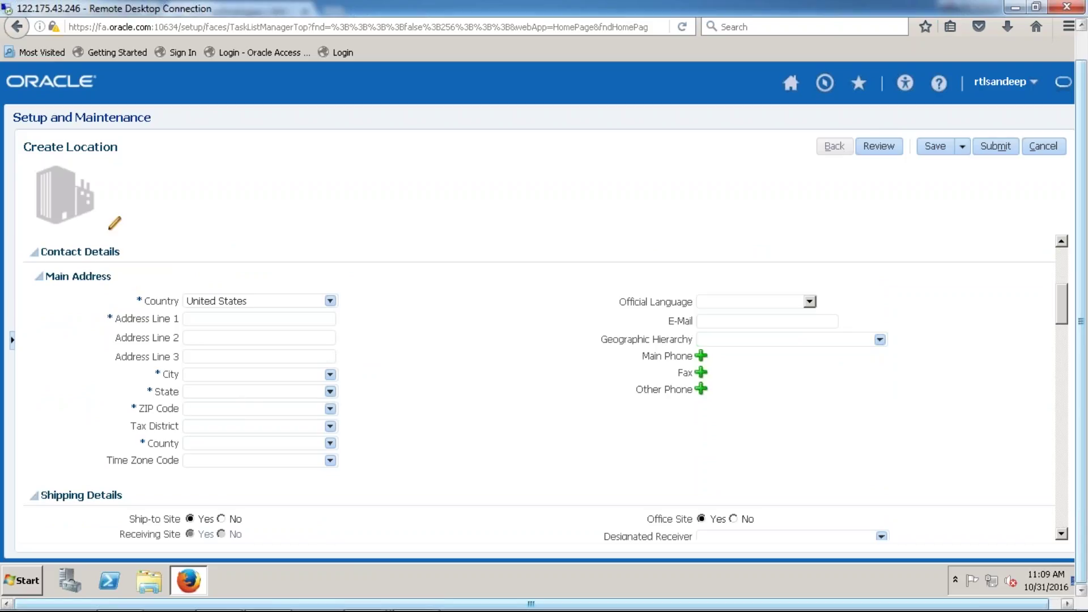
{"action": "type", "text": "60606"}
{"action": "left_click", "coordinate": [238, 409]}
{"action": "left_click", "coordinate": [239, 321]}
{"action": "left_click", "coordinate": [264, 373]}
{"action": "double_click", "coordinate": [267, 409]}
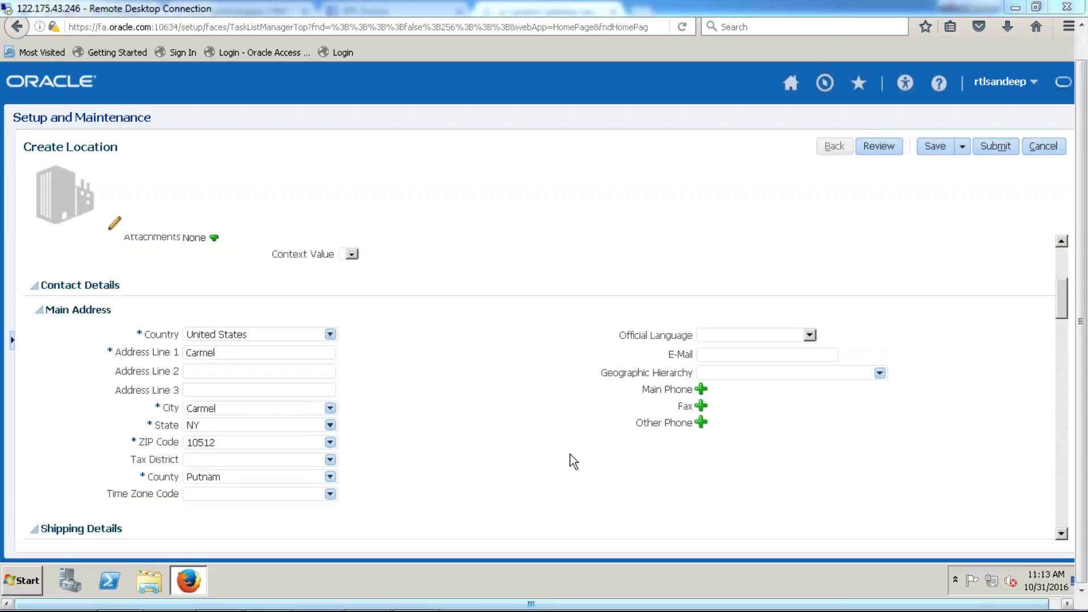
- Set Official Language to American English and enter the sales contact e-mail address
{"action": "left_click", "coordinate": [810, 336]}
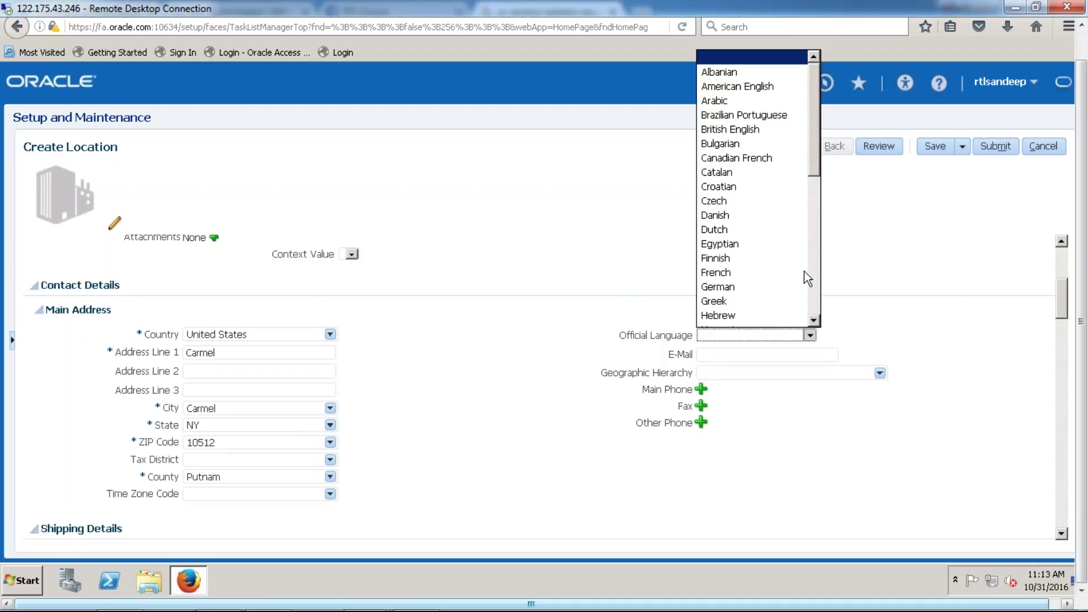
{"action": "left_click", "coordinate": [798, 86]}
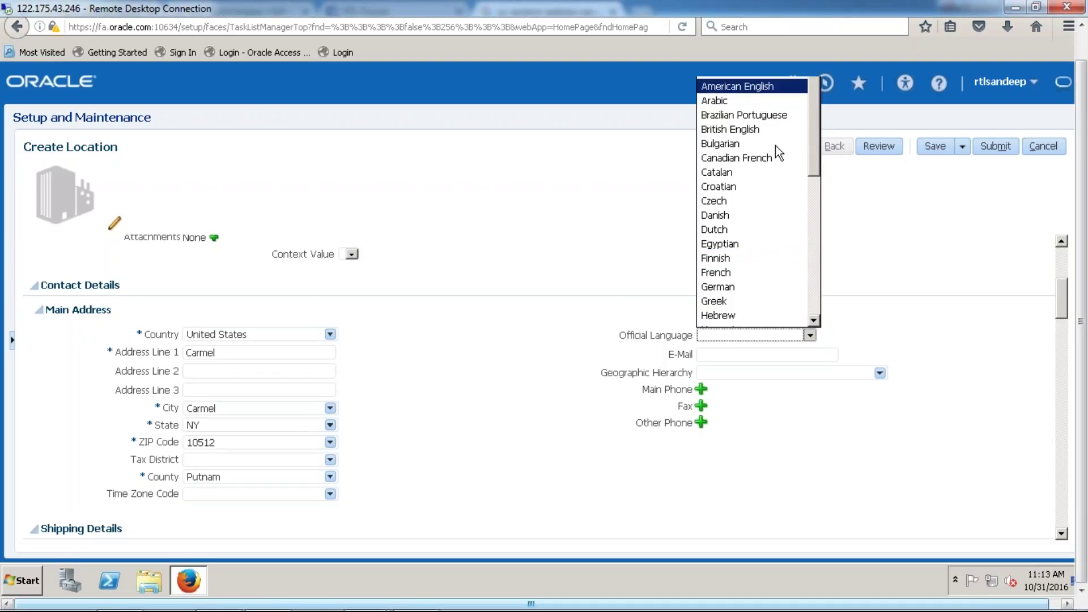
{"action": "left_click", "coordinate": [791, 356]}
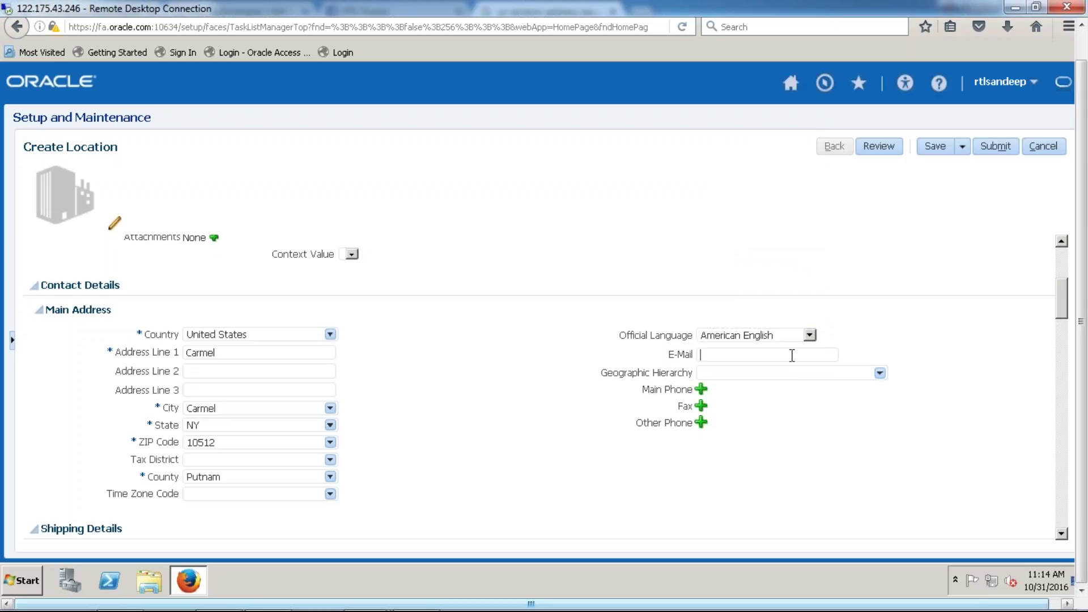
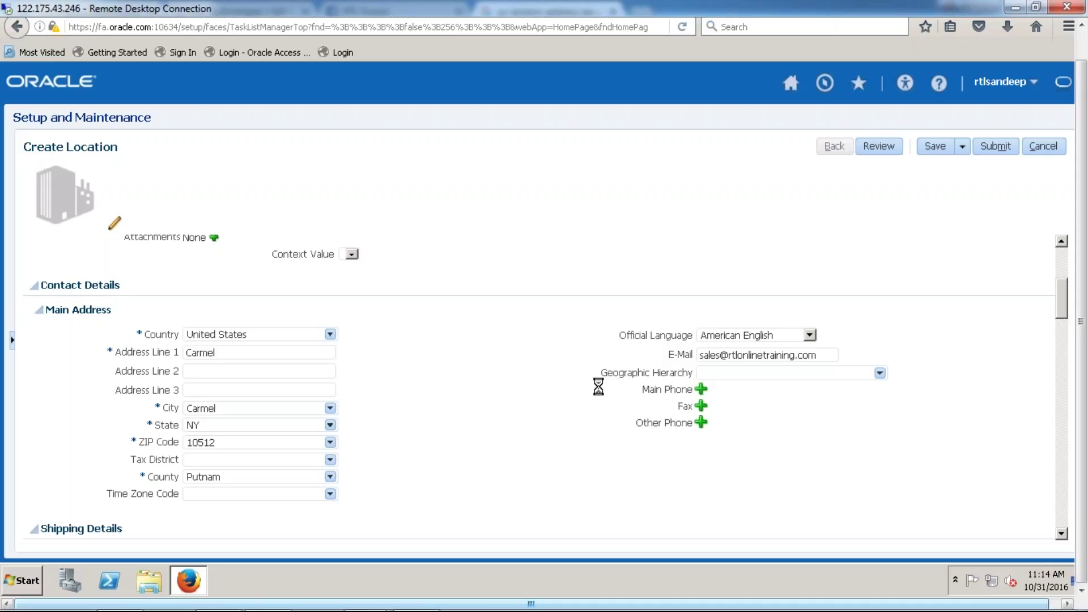
- Scroll past Geographic Hierarchy and Shipping Details down to the Extra Information (EFF) section
{"action": "left_click_drag", "start_coordinate": [599, 374], "coordinate": [652, 374]}
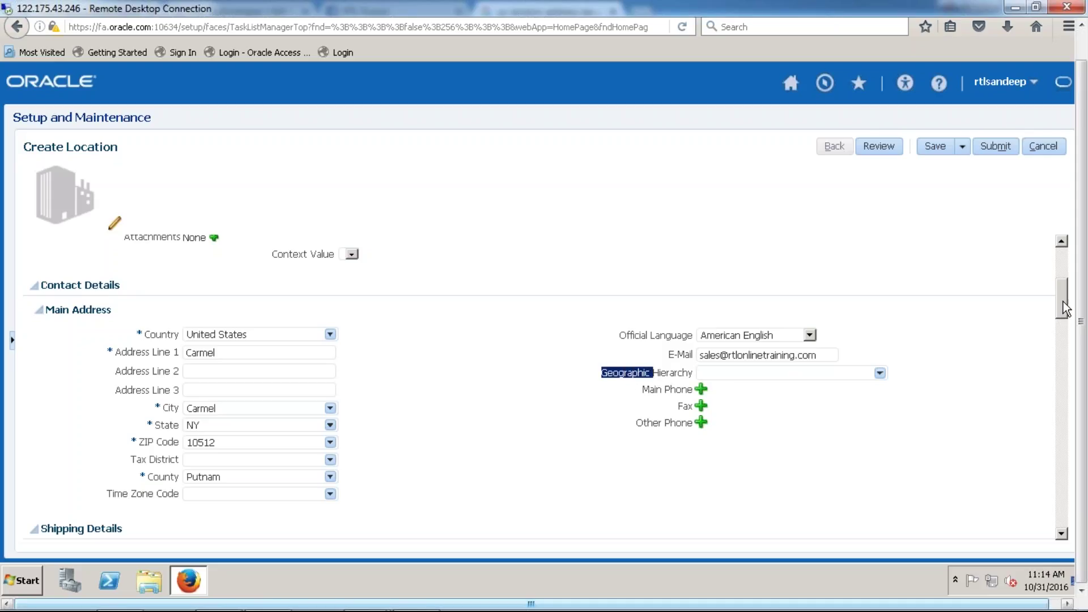
{"action": "scroll", "coordinate": [1060, 331], "scroll_direction": "down", "scroll_amount": 2}
{"action": "scroll", "coordinate": [1060, 333], "scroll_direction": "down", "scroll_amount": 3}
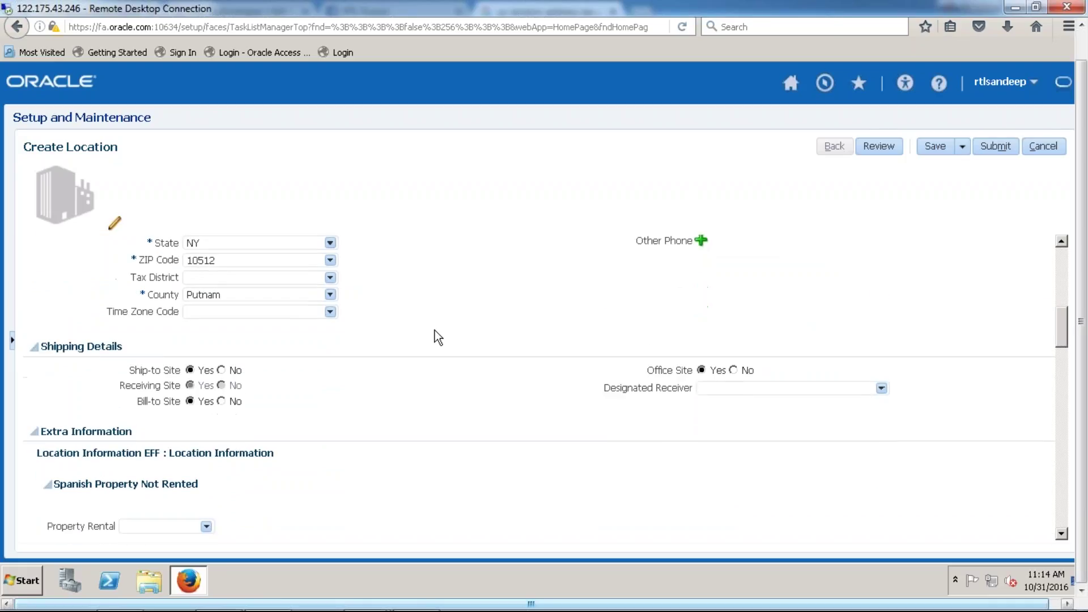
{"action": "left_click_drag", "start_coordinate": [42, 345], "coordinate": [158, 359]}
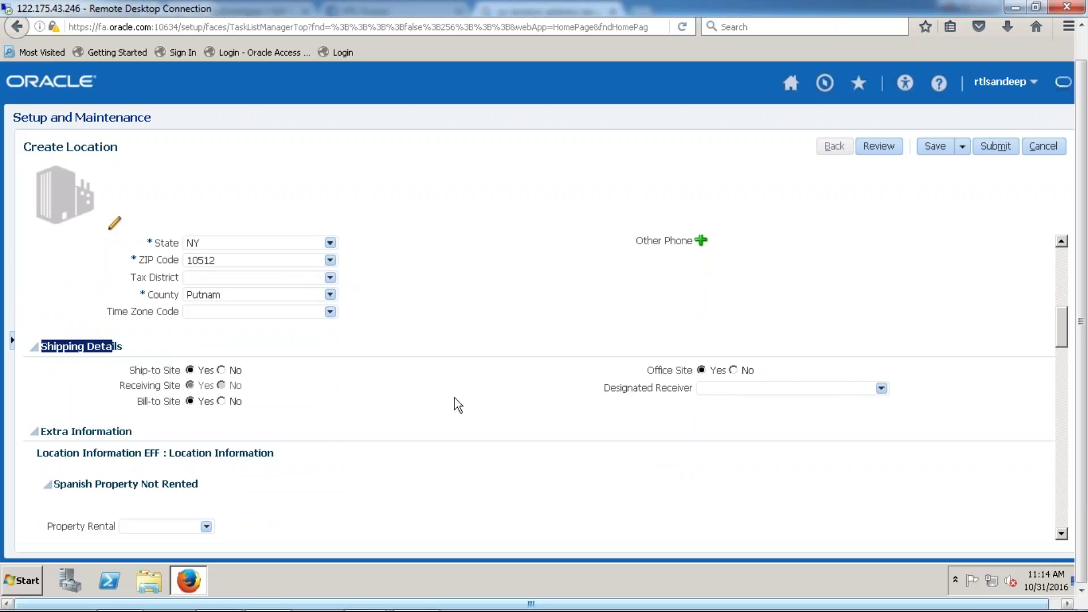
{"action": "left_click_drag", "start_coordinate": [1059, 327], "coordinate": [1059, 345]}
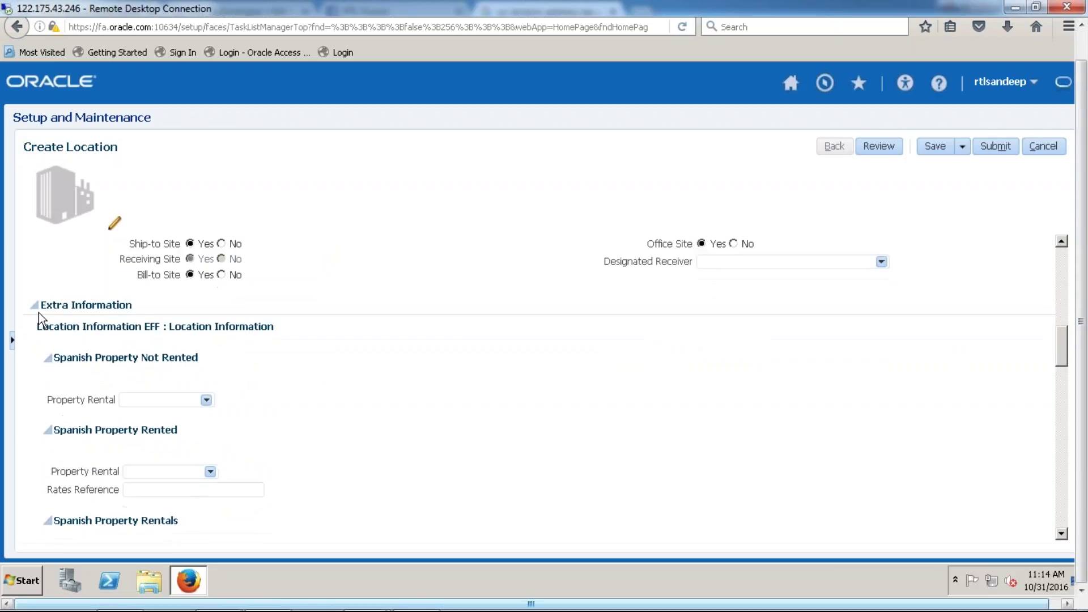
{"action": "left_click_drag", "start_coordinate": [42, 305], "coordinate": [164, 328]}
{"action": "left_click_drag", "start_coordinate": [141, 327], "coordinate": [165, 329]}
- Collapse the Spanish Property Not Rented, Rented and Rentals subsections
{"action": "left_click", "coordinate": [48, 358]}
{"action": "left_click", "coordinate": [50, 385]}
{"action": "left_click", "coordinate": [47, 413]}
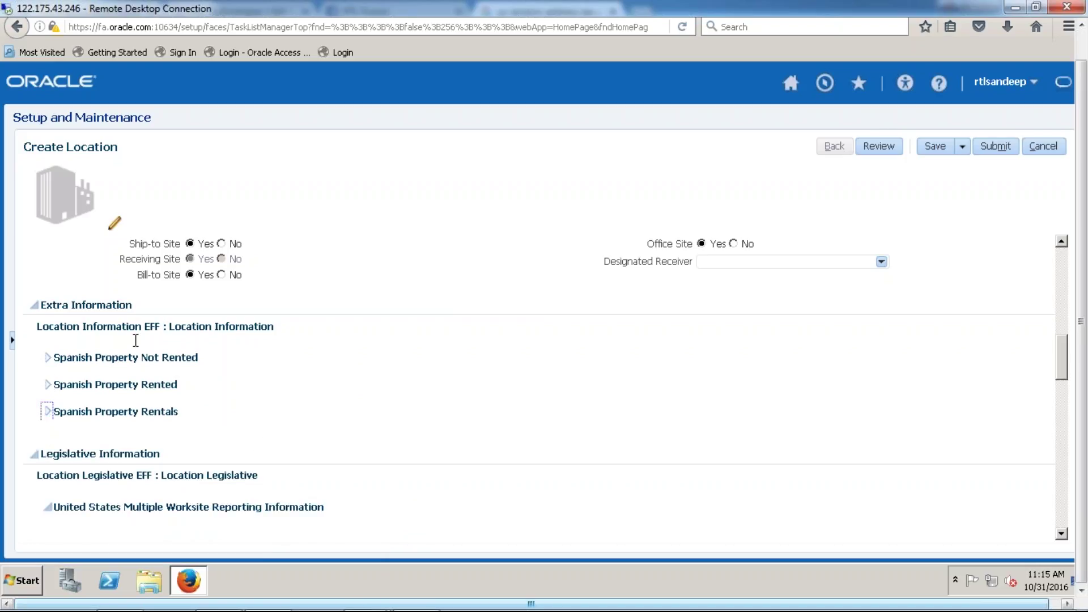
{"action": "left_click_drag", "start_coordinate": [145, 326], "coordinate": [160, 325]}
- Collapse Extra Information plus Multiple Worksite, US, Veteran, EEO-1, State Unemployment and Pennsylvania PSD subsections
{"action": "left_click", "coordinate": [35, 304]}
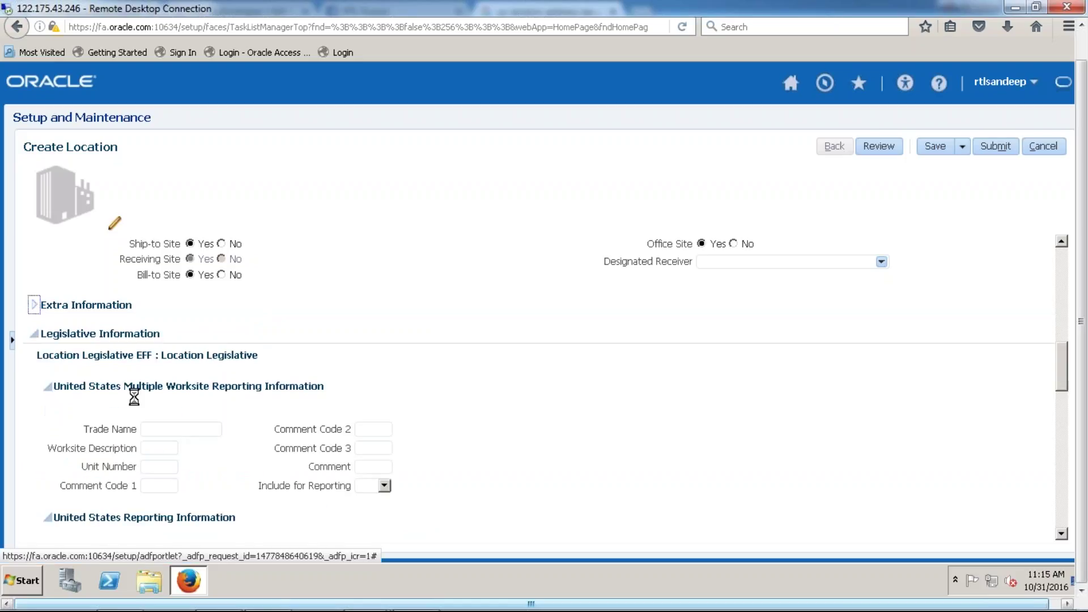
{"action": "left_click", "coordinate": [49, 387]}
{"action": "left_click", "coordinate": [49, 413]}
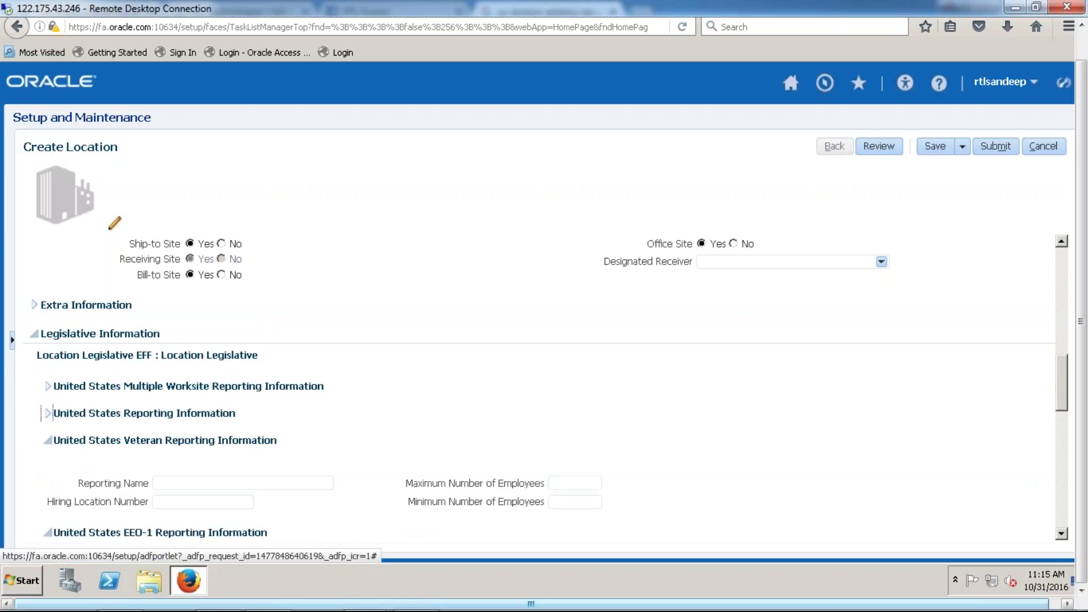
{"action": "left_click", "coordinate": [47, 440]}
{"action": "left_click", "coordinate": [47, 466]}
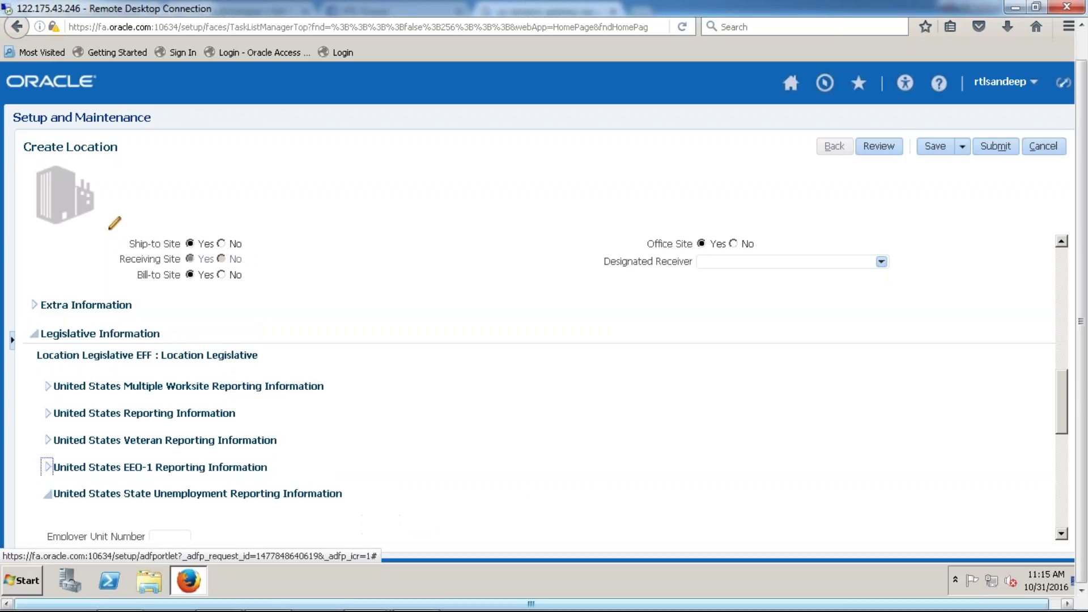
{"action": "left_click", "coordinate": [48, 493]}
{"action": "left_click", "coordinate": [49, 520]}
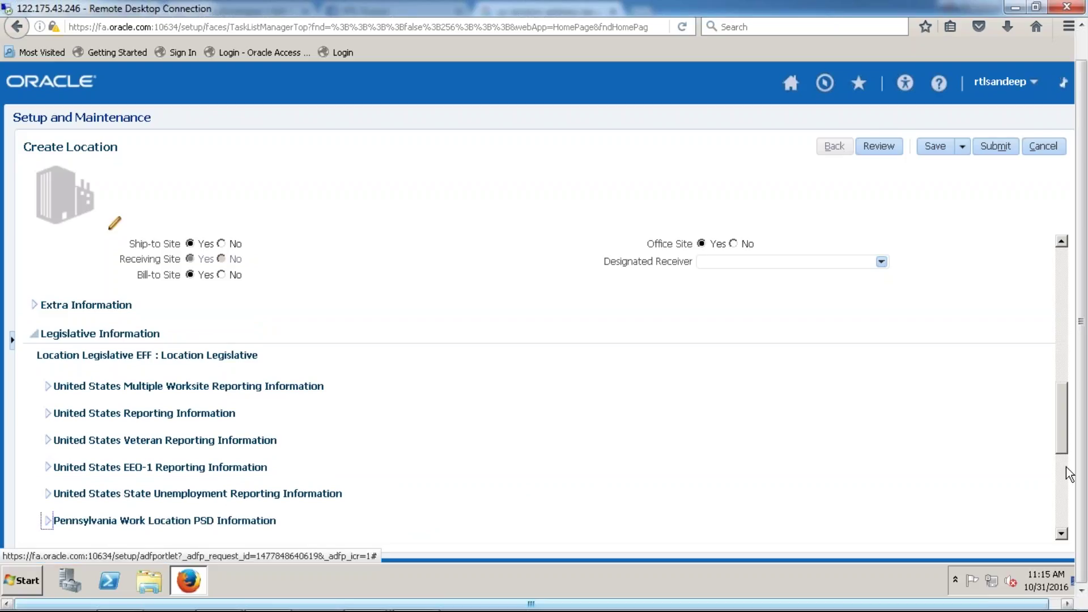
- Collapse Canada, France and EEO/Veteran subsections, then Legislative Information, and return to the top
{"action": "scroll", "coordinate": [1069, 473], "scroll_direction": "down", "scroll_amount": 4}
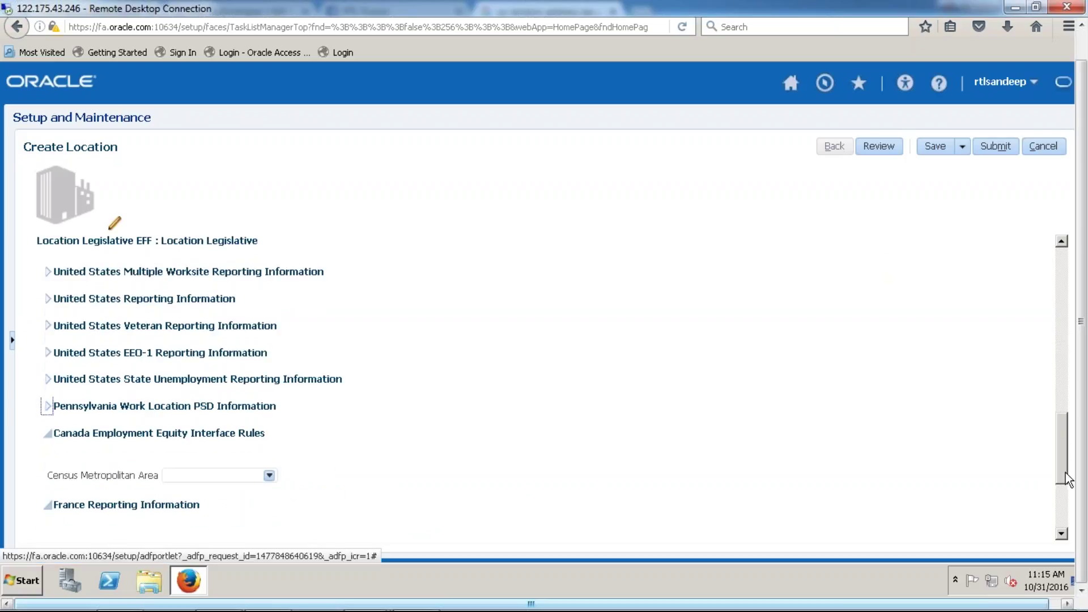
{"action": "left_click", "coordinate": [49, 426]}
{"action": "left_click", "coordinate": [50, 451]}
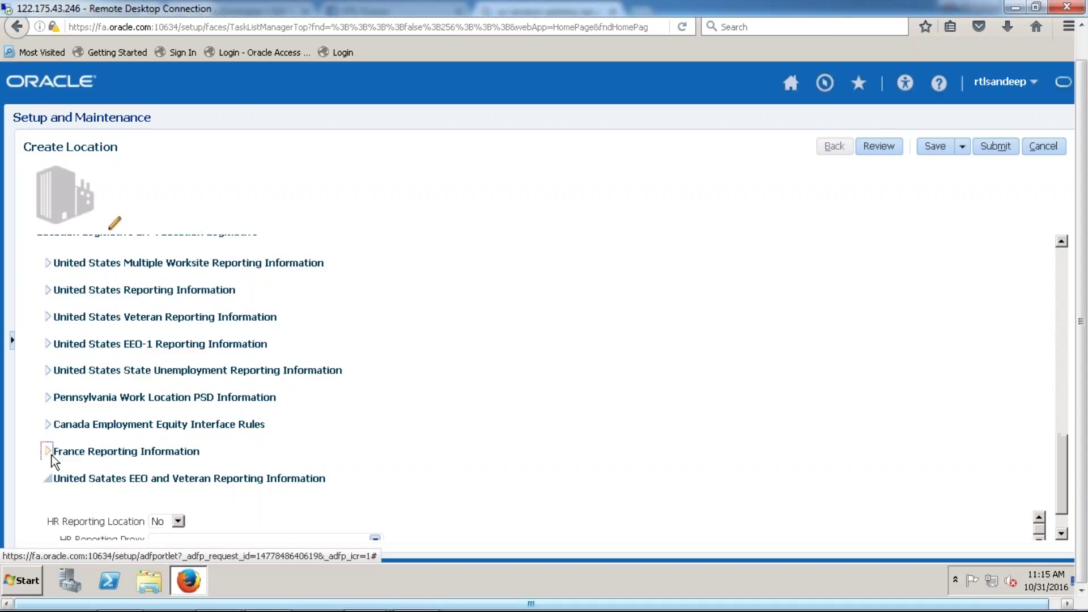
{"action": "left_click", "coordinate": [48, 479]}
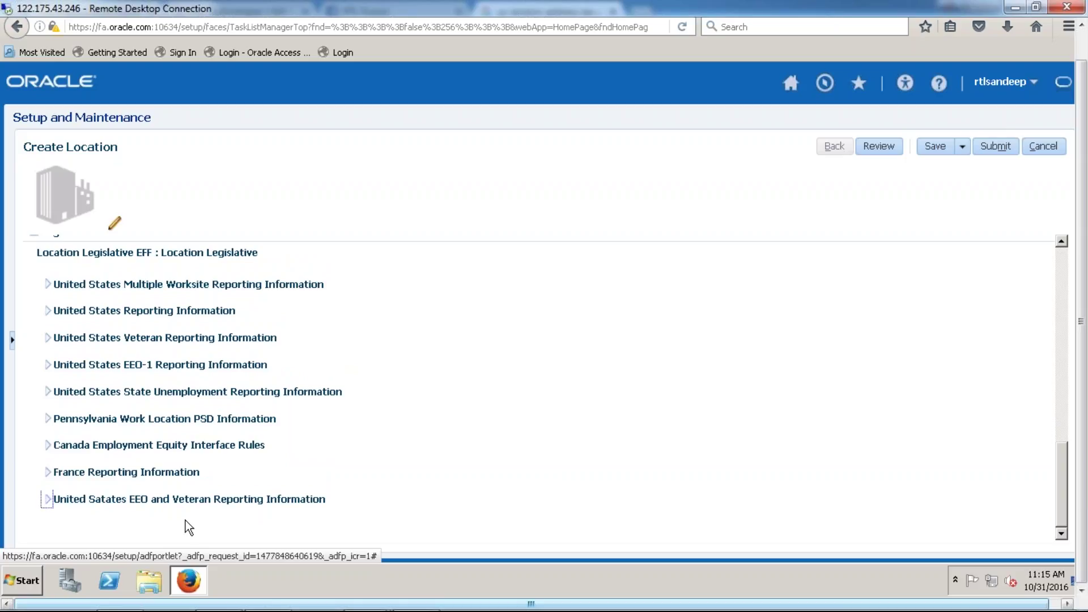
{"action": "scroll", "coordinate": [1061, 516], "scroll_direction": "up", "scroll_amount": 3}
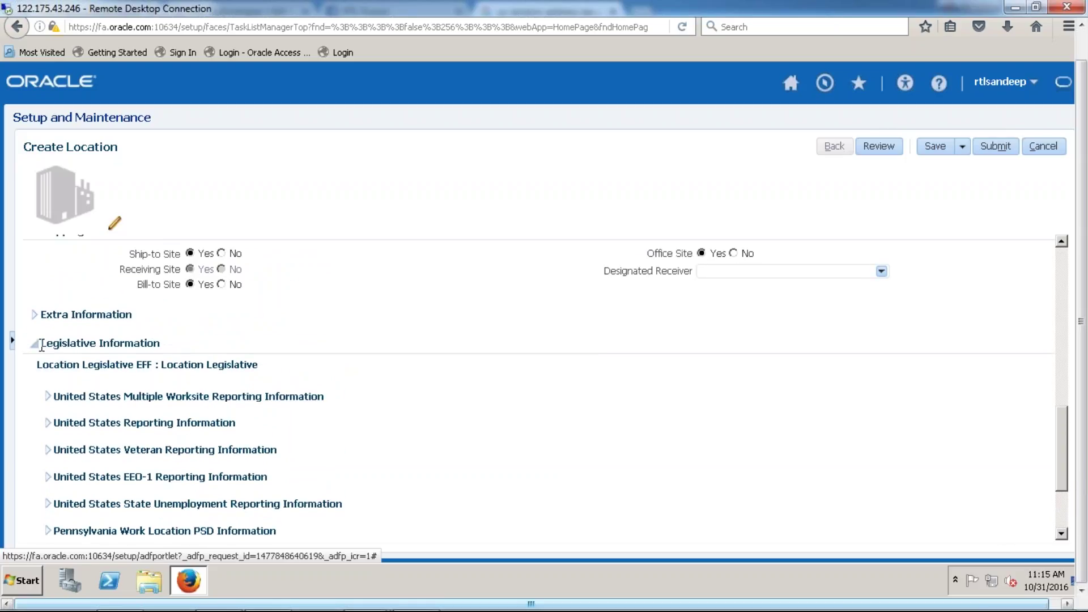
{"action": "left_click", "coordinate": [34, 343]}
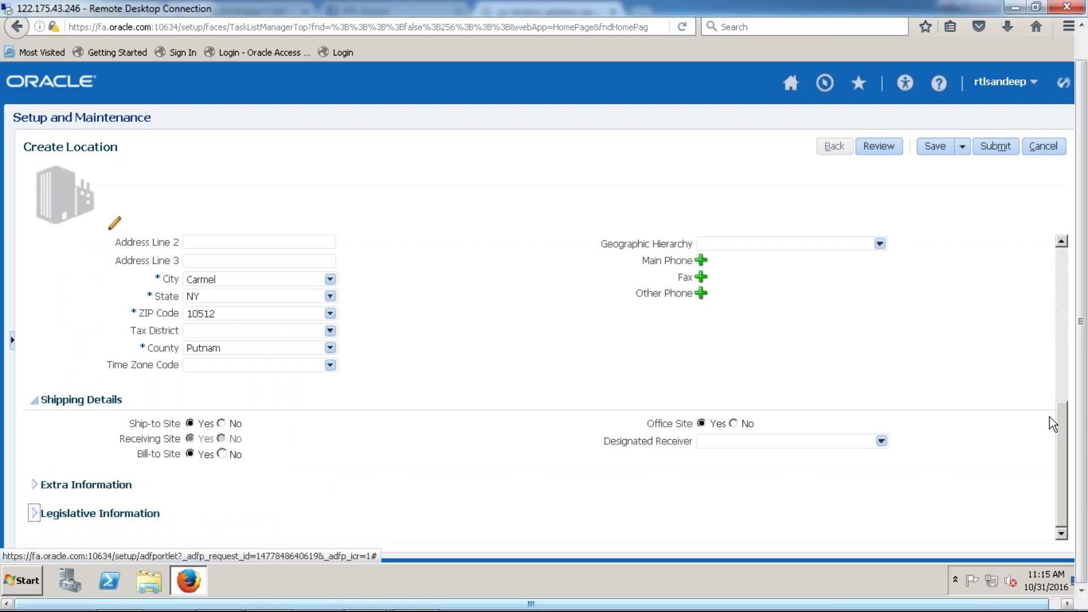
{"action": "scroll", "coordinate": [1076, 371], "scroll_direction": "up", "scroll_amount": 4}
{"action": "scroll", "coordinate": [1079, 258], "scroll_direction": "up", "scroll_amount": 3}
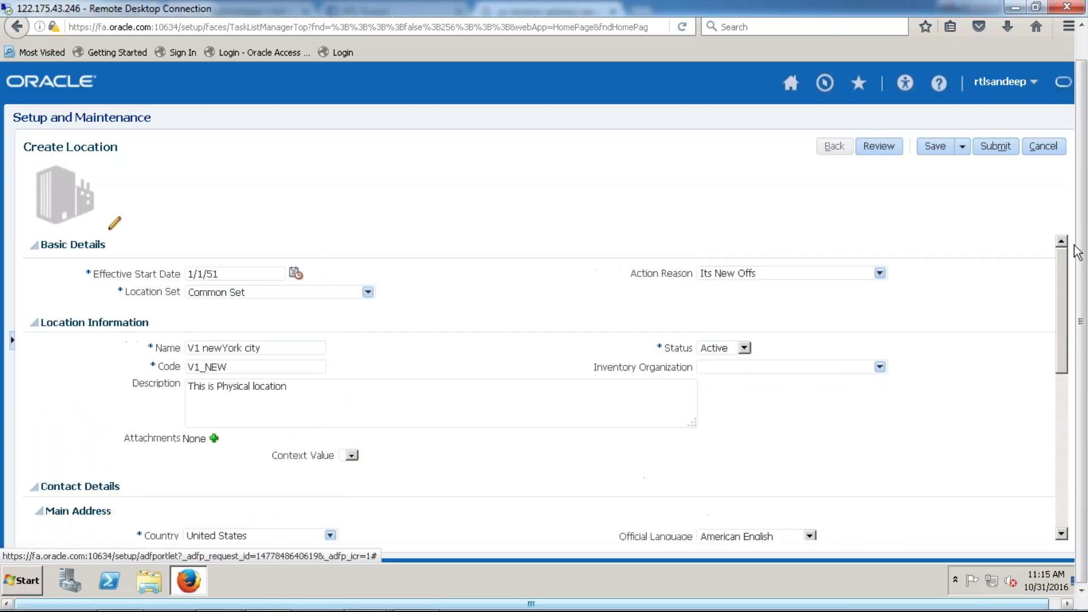
- Collapse Location Information, Main Address, Shipping and Contact Details, save, and submit the location
{"action": "left_click", "coordinate": [34, 323]}
{"action": "left_click", "coordinate": [38, 374]}
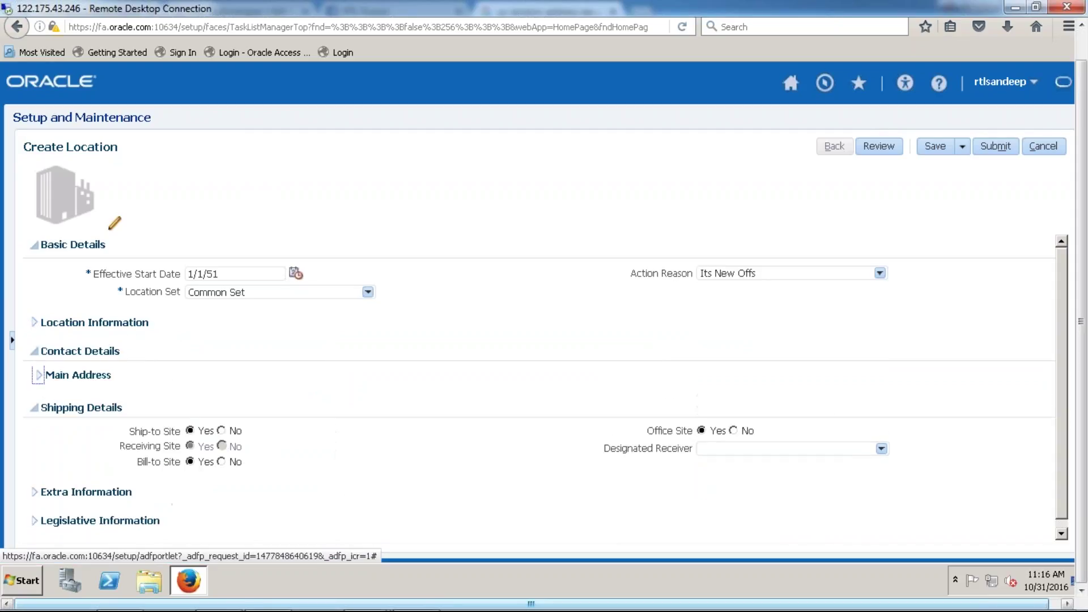
{"action": "left_click", "coordinate": [34, 408]}
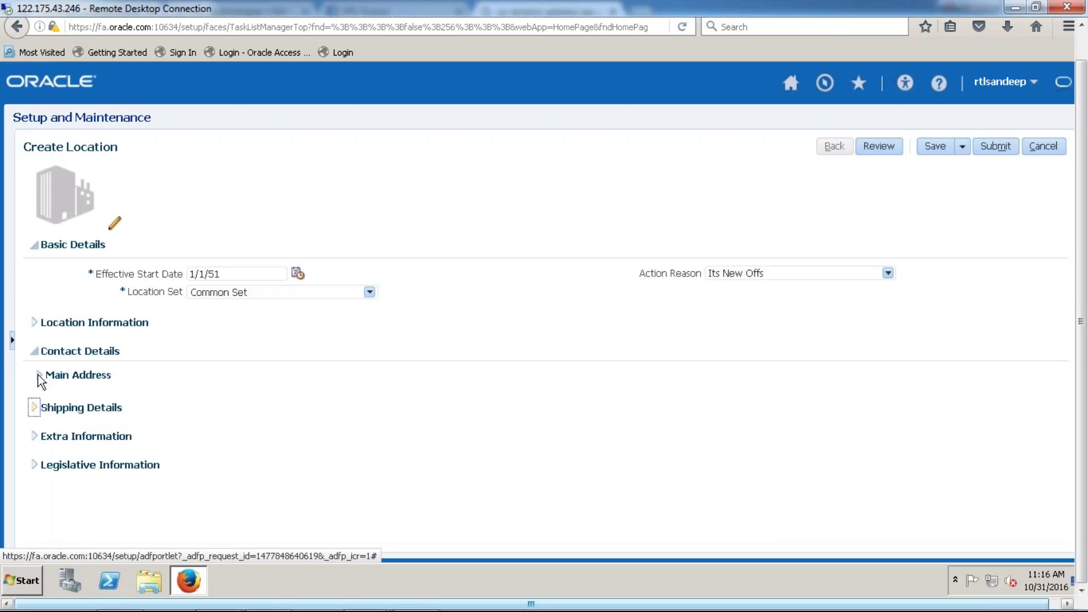
{"action": "left_click", "coordinate": [34, 351]}
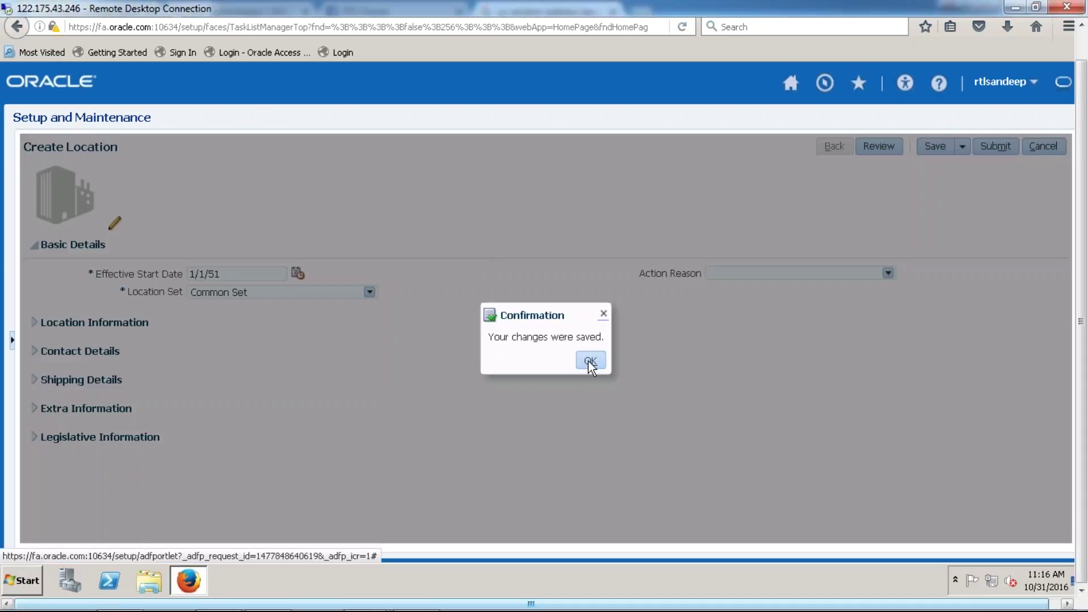
{"action": "key", "text": "Return"}
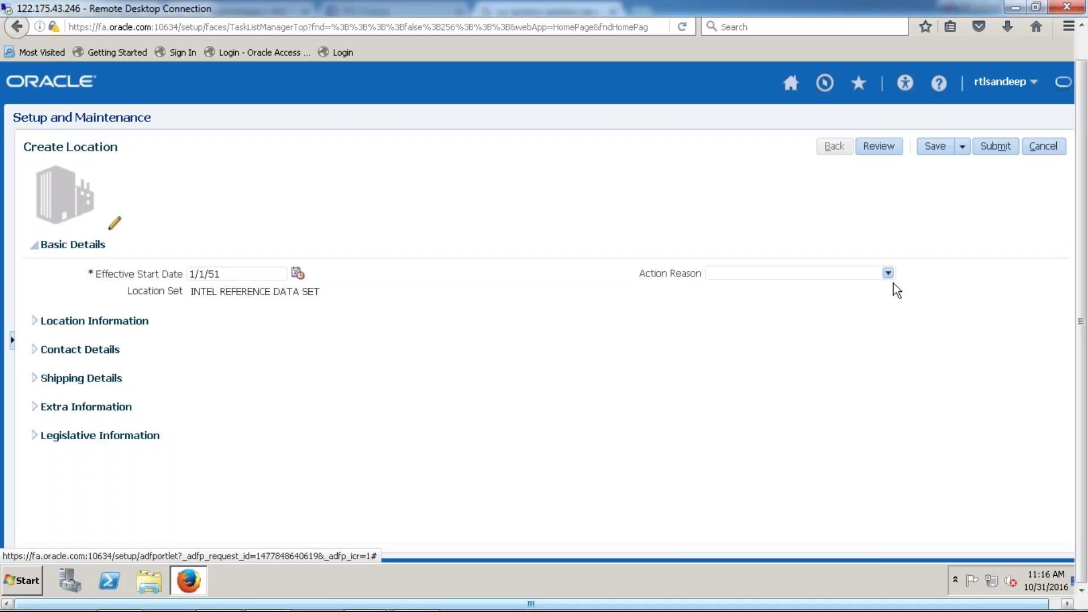
{"action": "left_click", "coordinate": [993, 148]}
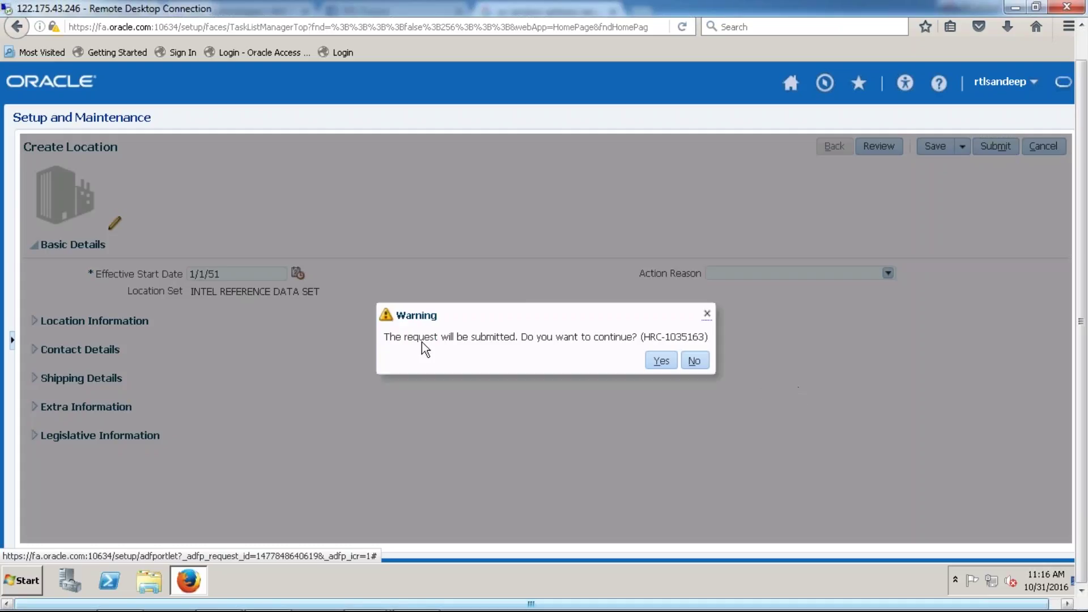
- Accept the submission warning and dismiss the request-submitted confirmation
{"action": "left_click_drag", "start_coordinate": [385, 337], "coordinate": [626, 339]}
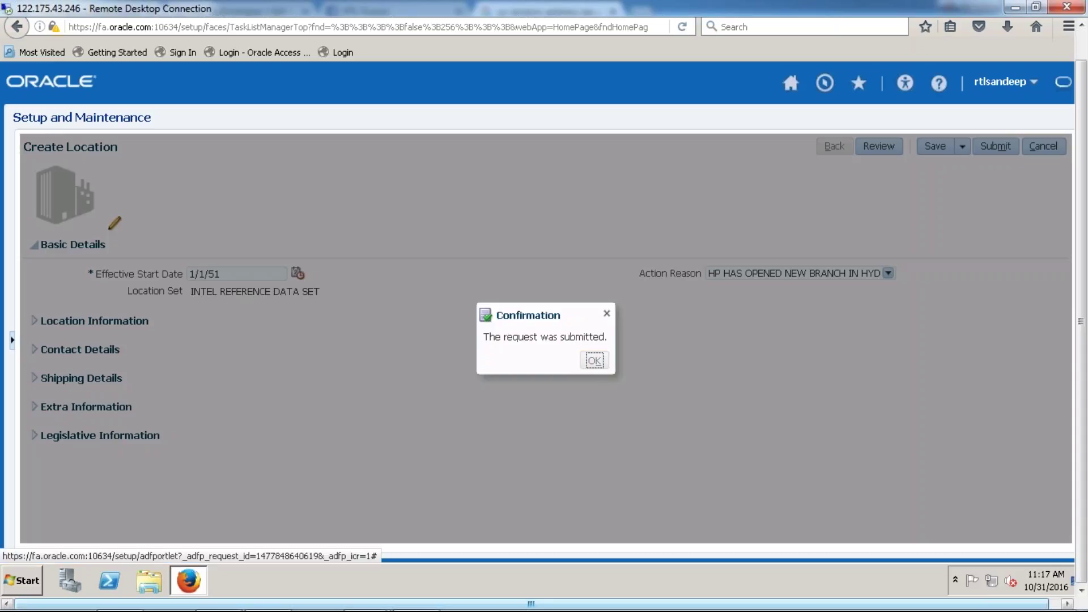
{"action": "key", "text": "Return"}
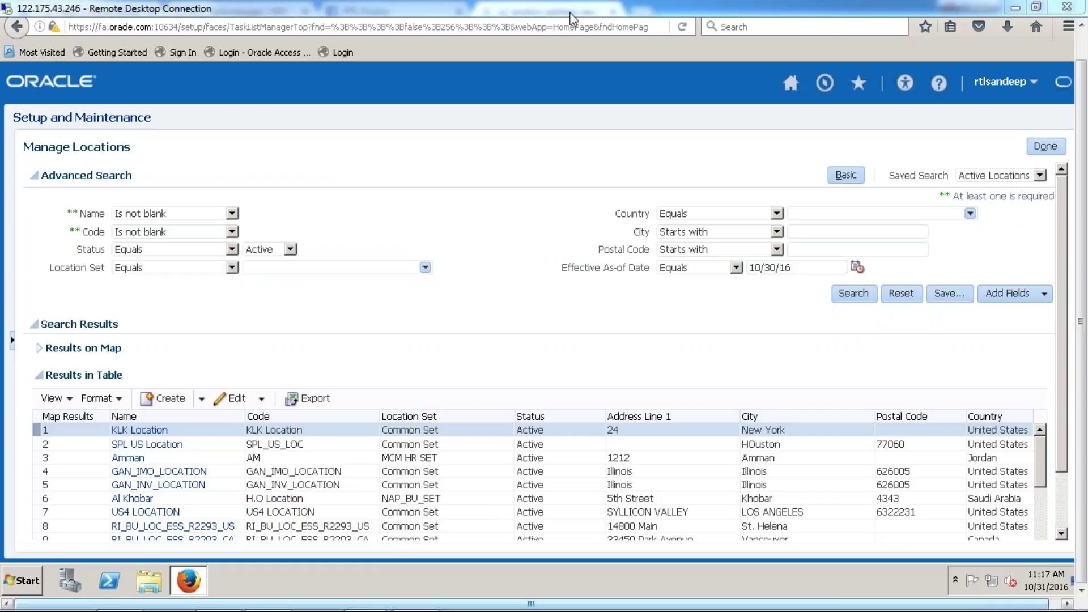
- Run a Basic location search with Name %New%
{"action": "left_click", "coordinate": [846, 175]}
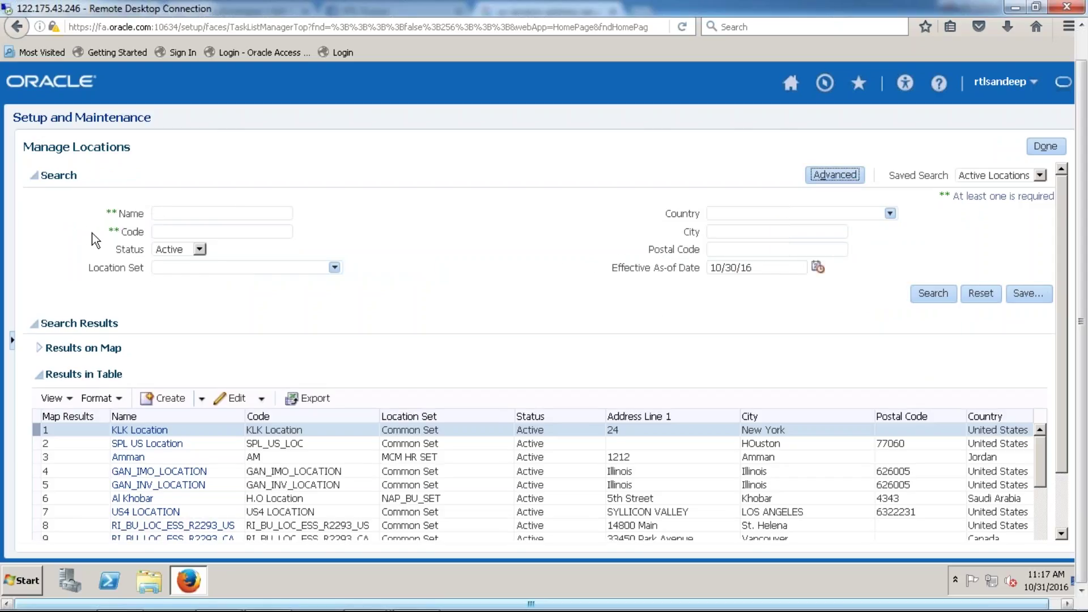
{"action": "left_click", "coordinate": [179, 214]}
{"action": "type", "text": "%New%"}
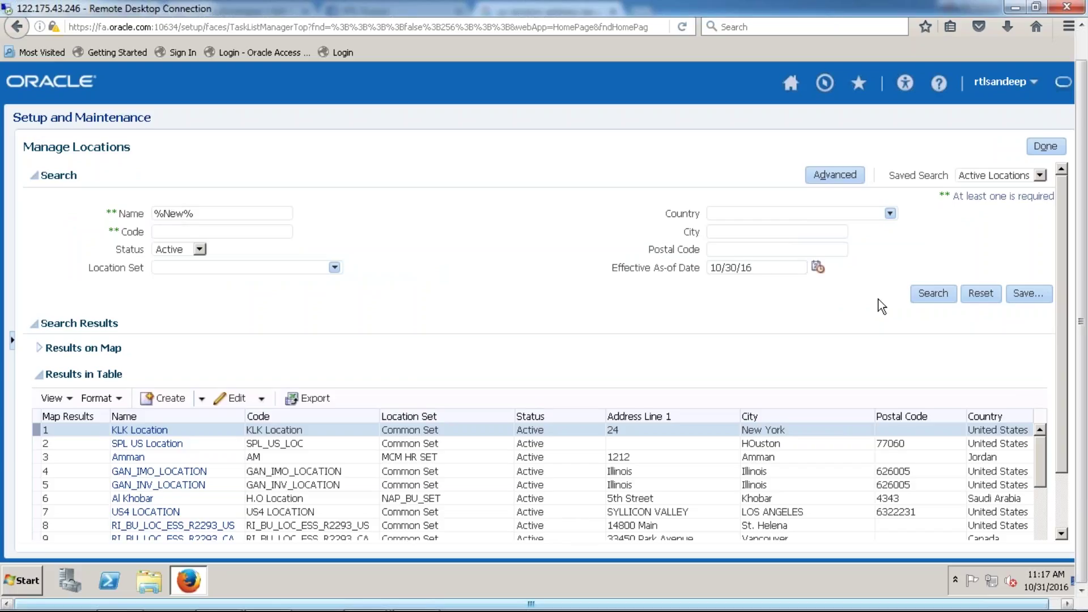
{"action": "left_click", "coordinate": [932, 294]}
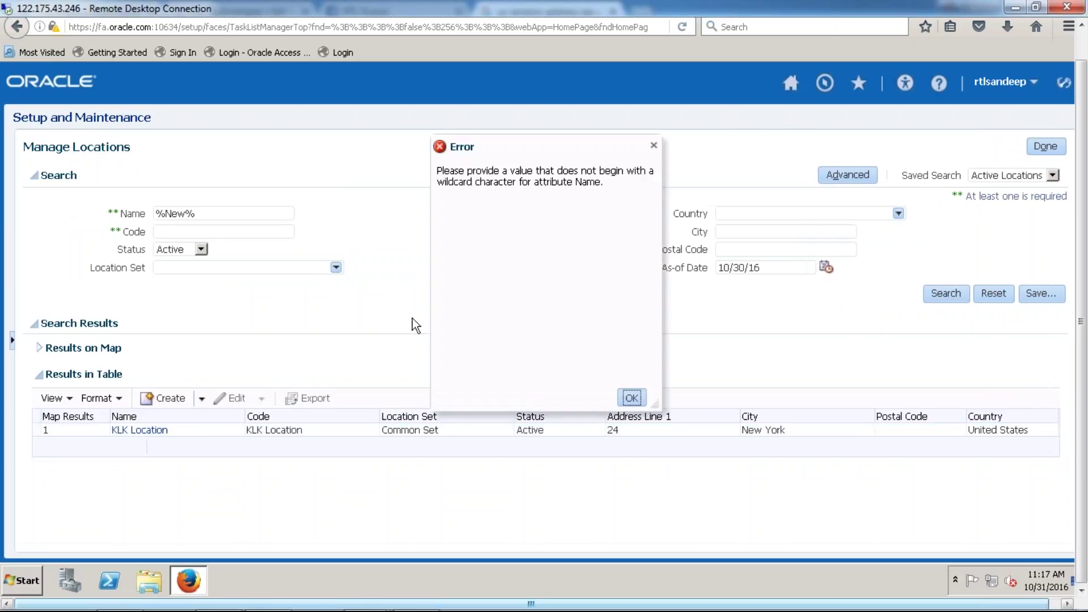
- Dismiss the wildcard error, drop the leading % and search again for New%
{"action": "left_click", "coordinate": [630, 398]}
{"action": "left_click", "coordinate": [225, 215]}
{"action": "key", "text": "Delete"}
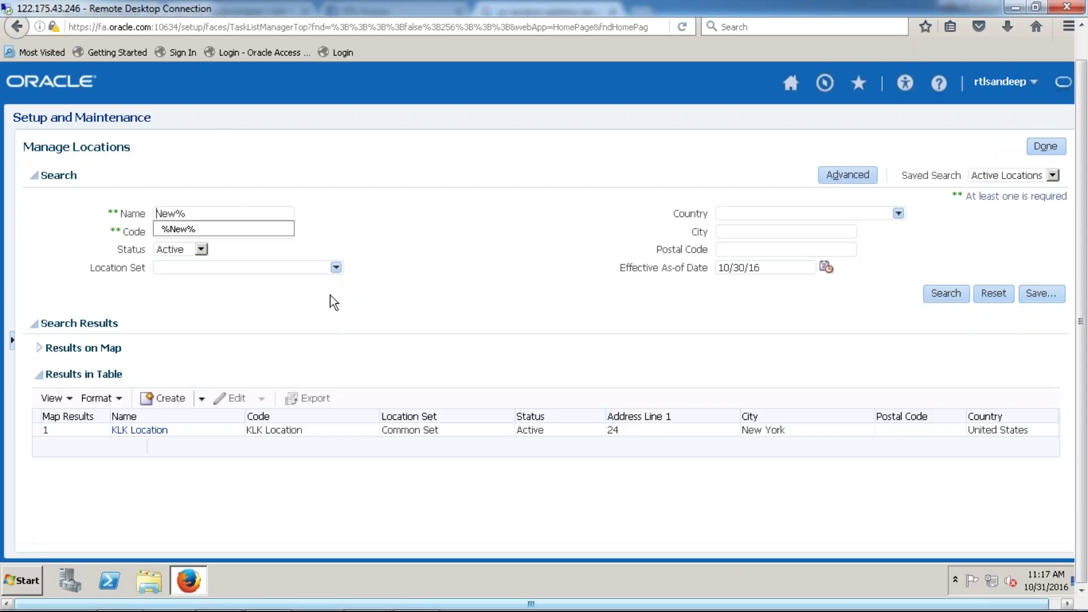
{"action": "left_click", "coordinate": [951, 294]}
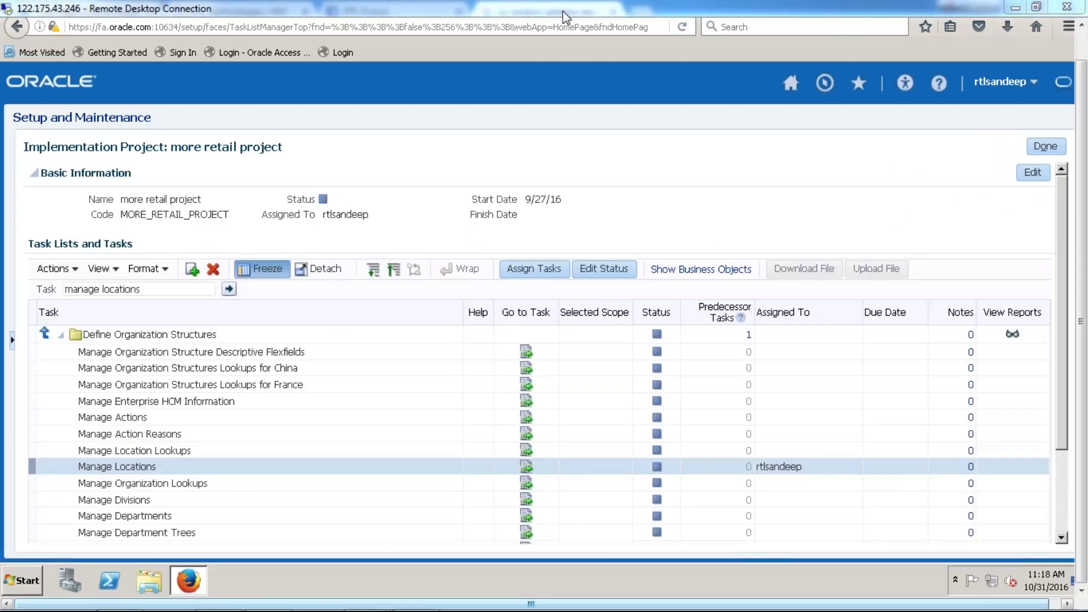
- Return to the home page and show Recent Notifications with the V1_NEW location request
{"action": "left_click", "coordinate": [789, 83]}
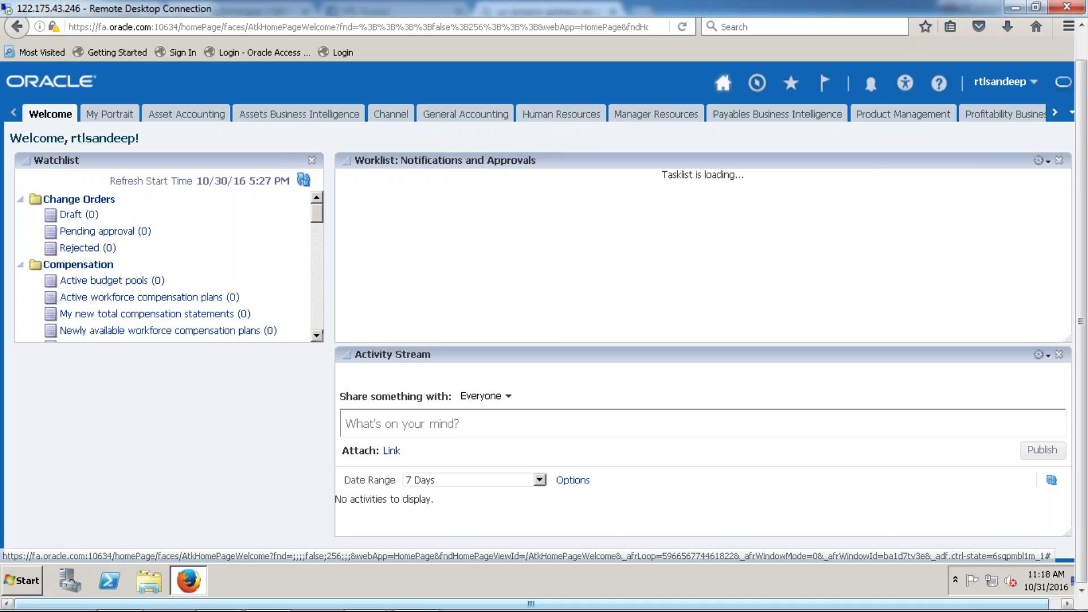
{"action": "left_click", "coordinate": [855, 83]}
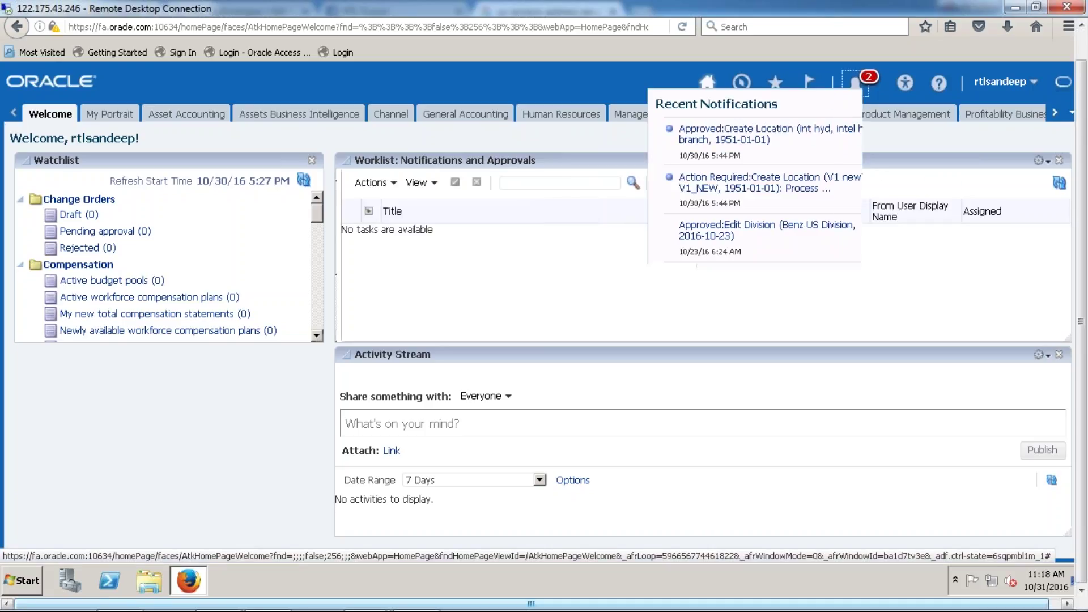